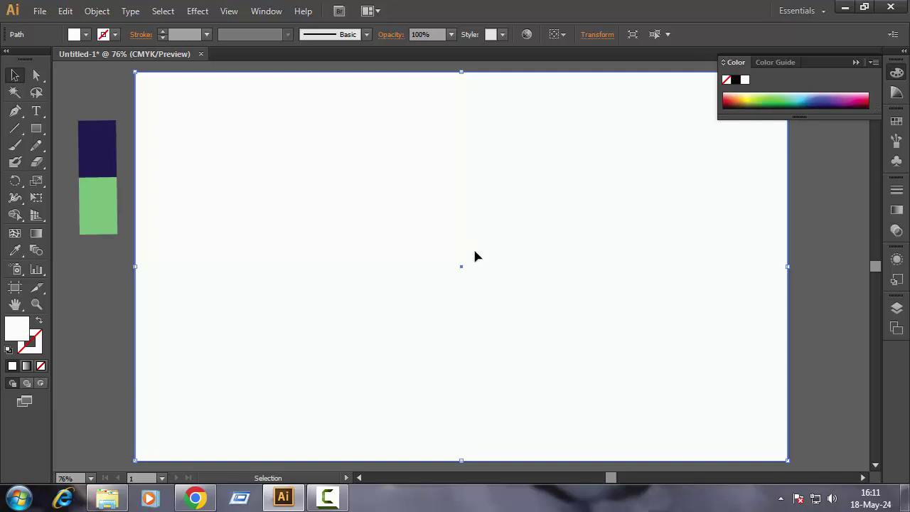
Fill the full-artboard background rectangle with the light green sampled from the swatch.
left_click(15, 253)
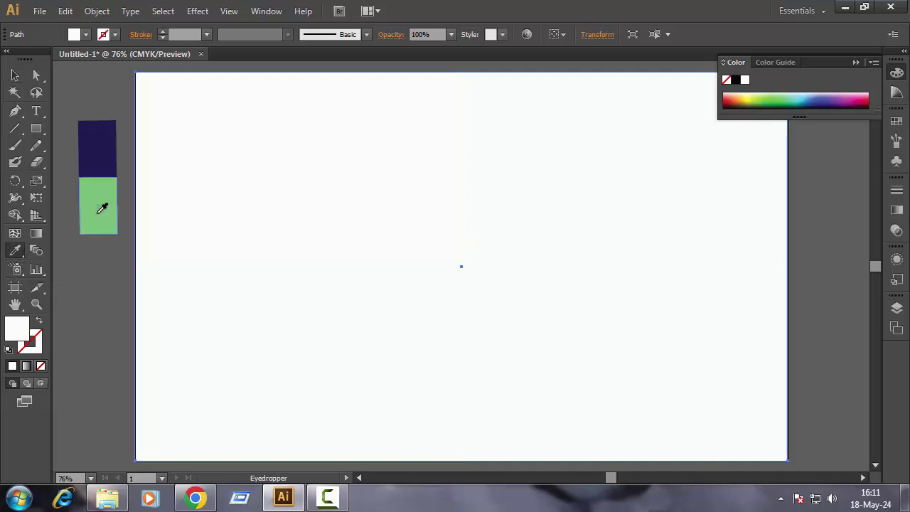
left_click(97, 213)
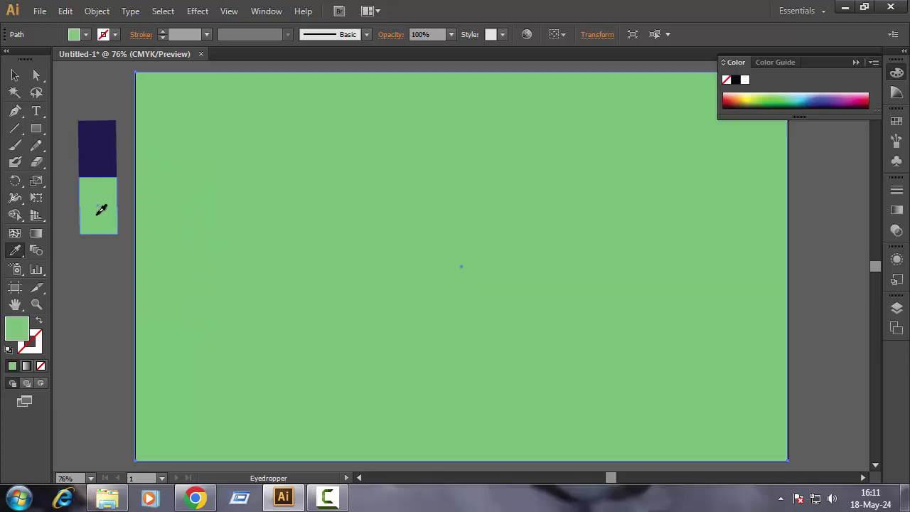
left_click(15, 75)
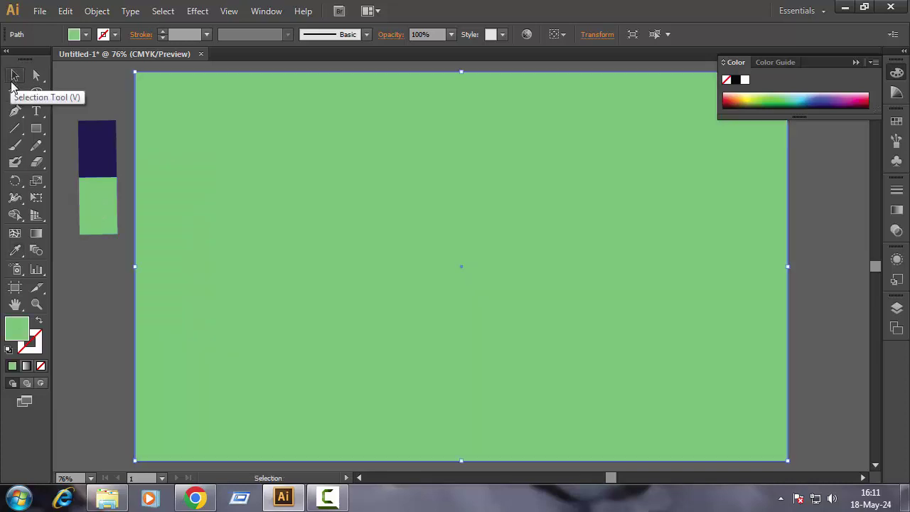
left_click(37, 128)
left_click(87, 163)
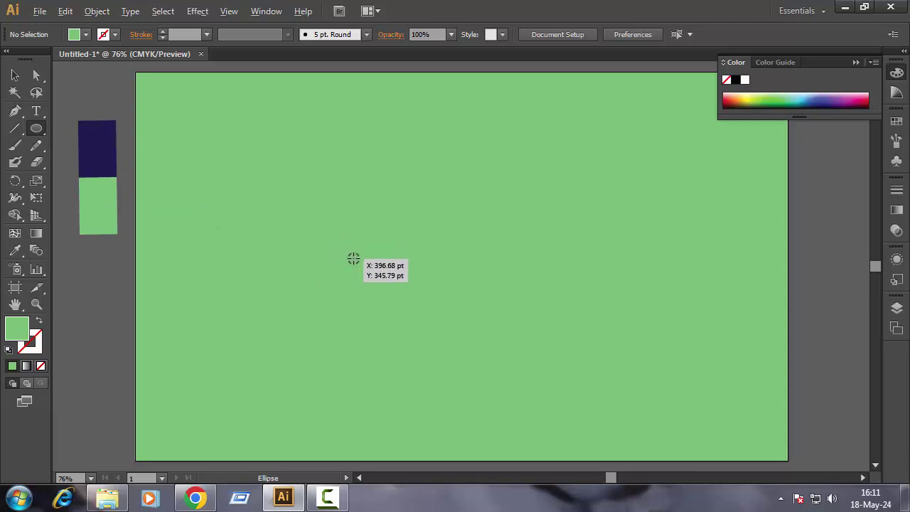
Draw a large circle, fill it with the navy swatch colour, and centre it on the page.
left_click_drag(353, 258, 476, 325)
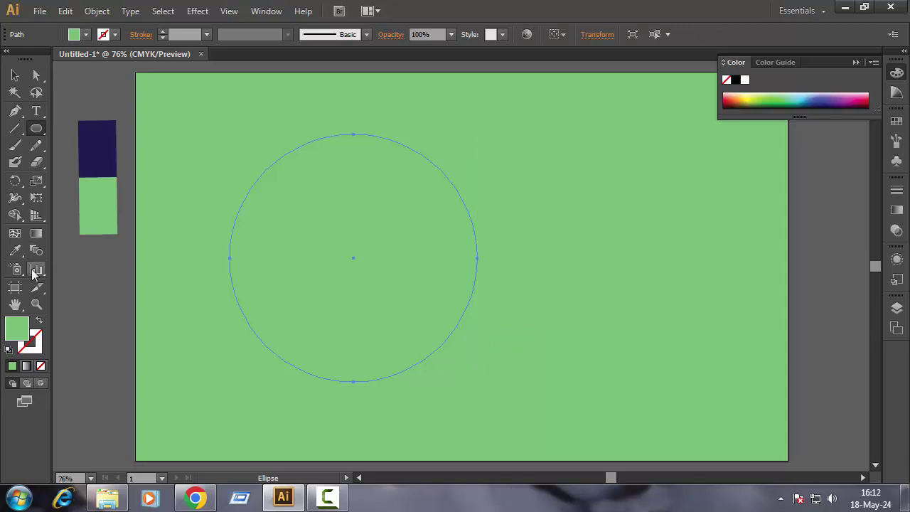
left_click(15, 250)
left_click(93, 159)
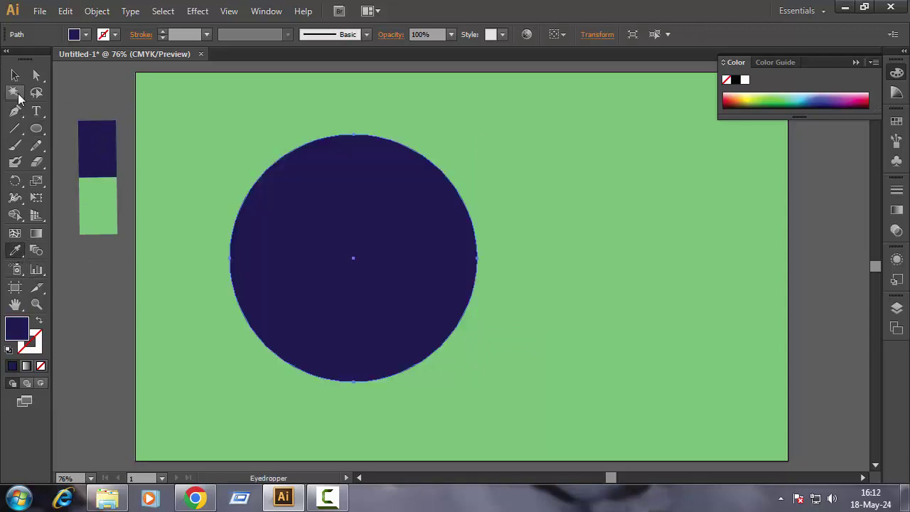
left_click(14, 74)
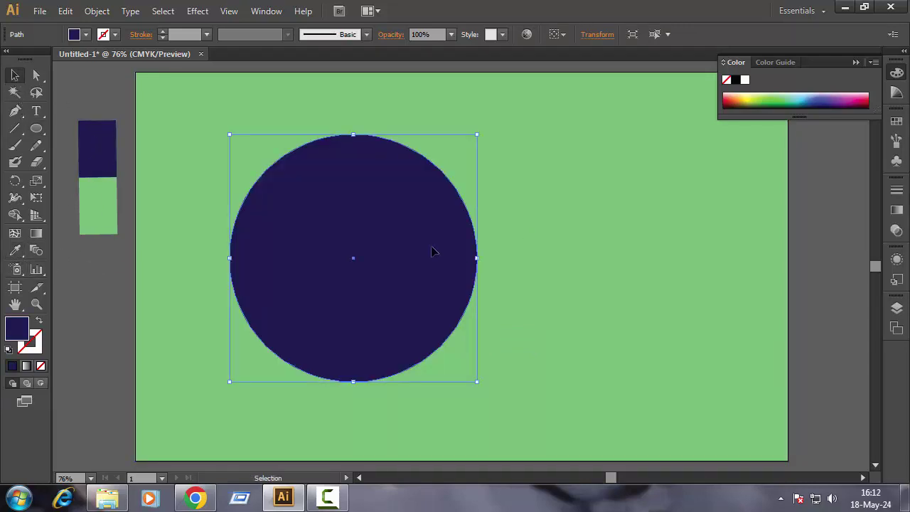
left_click_drag(433, 251, 525, 250)
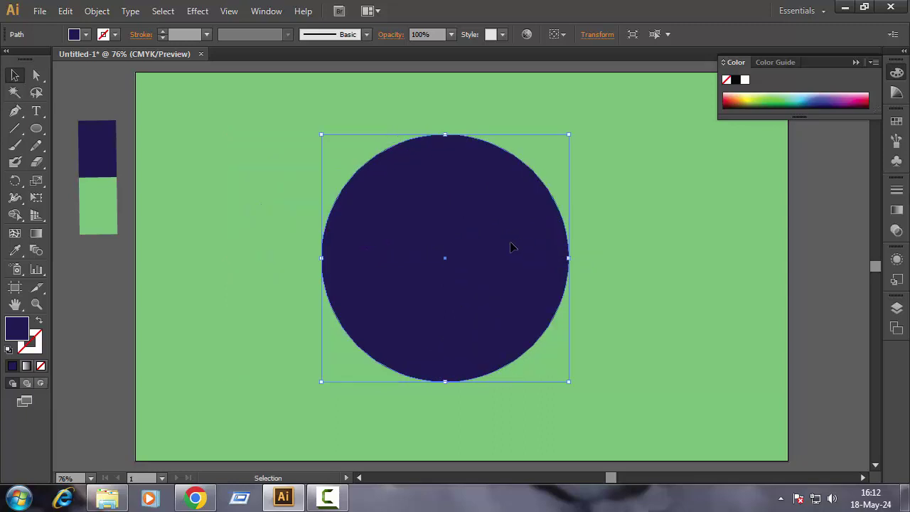
left_click(826, 299)
Type 'STH', scale it to about 154 pt, and place it across the navy circle's centre.
key("t")
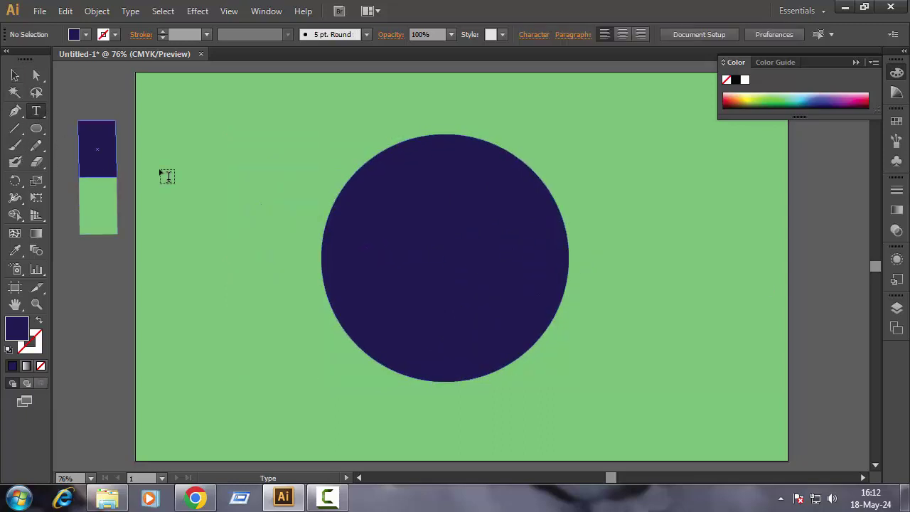
left_click(199, 295)
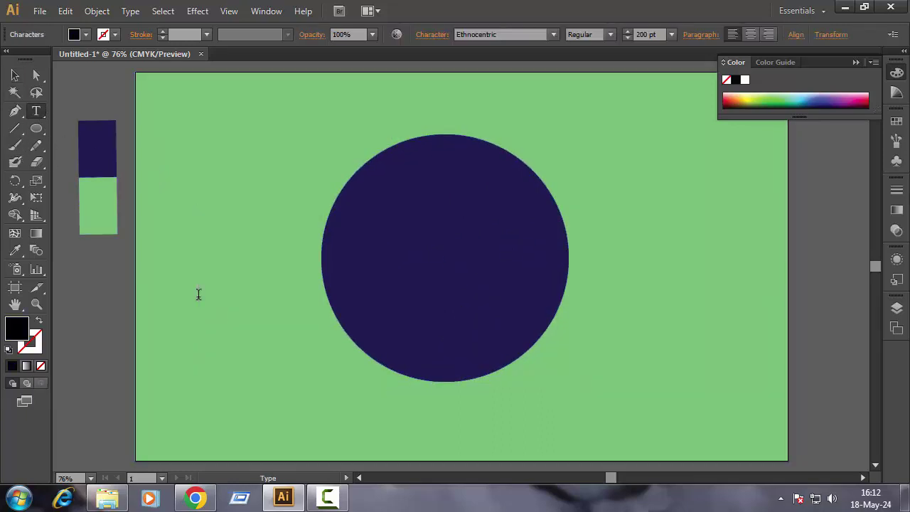
type("STH")
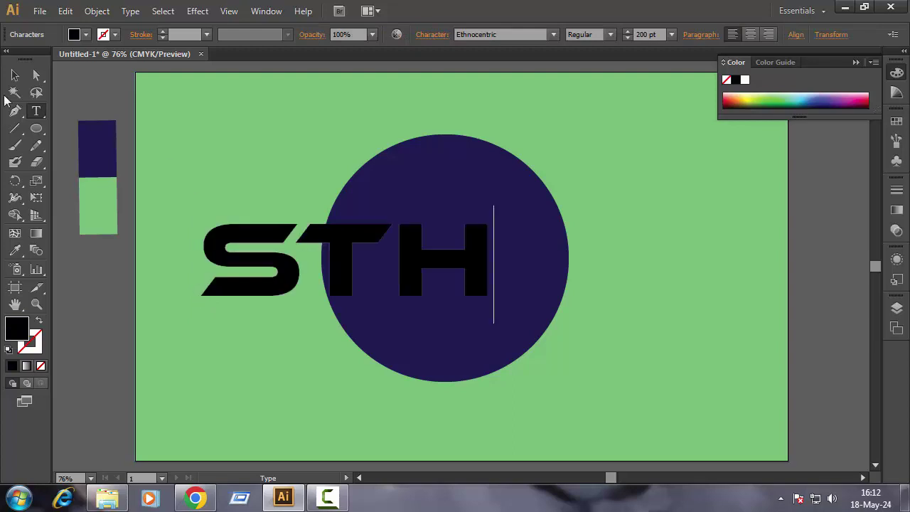
left_click(15, 75)
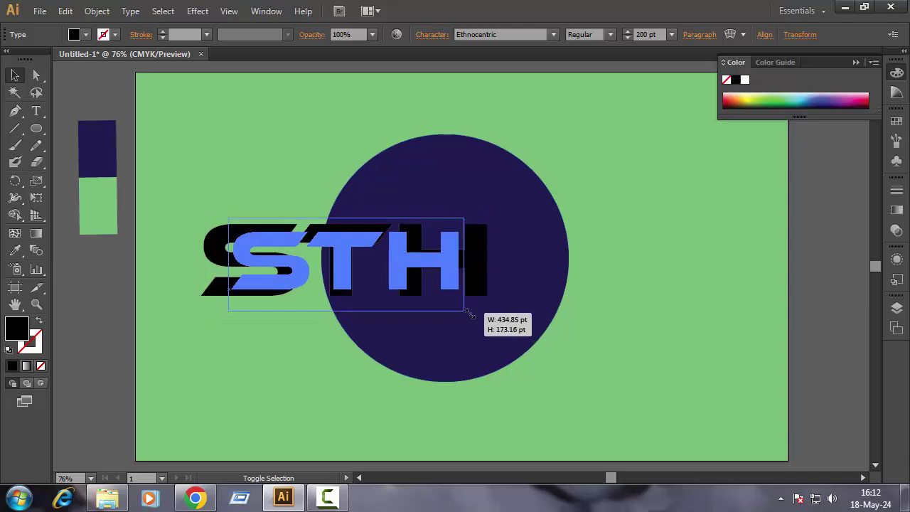
left_click_drag(493, 324, 460, 309)
mouse_move(340, 256)
left_mouse_down()
mouse_move(435, 252)
mouse_move(437, 261)
left_mouse_up()
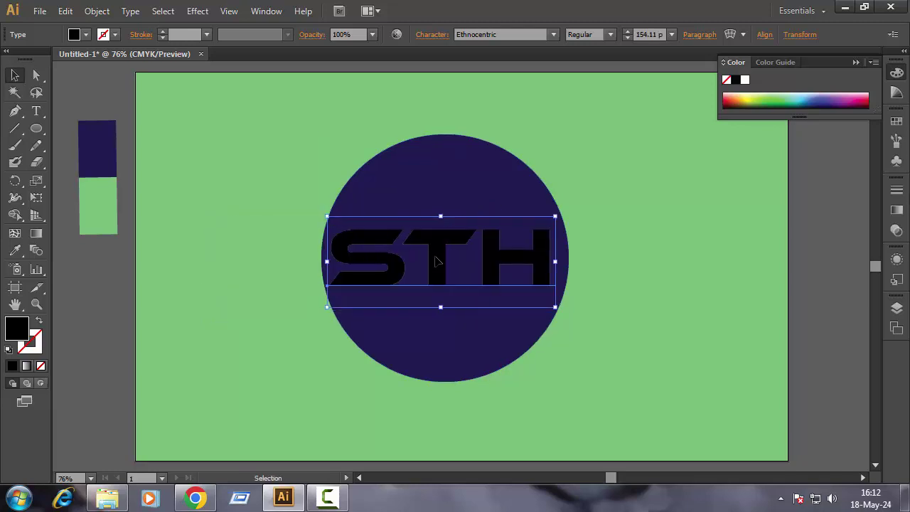
Convert the STH text to outlines and ungroup it into separate letters.
right_click(434, 262)
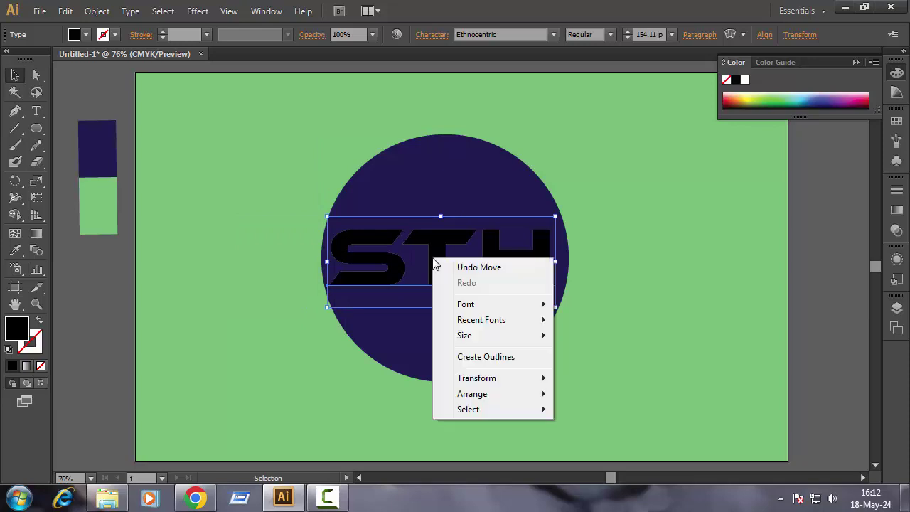
left_click(482, 357)
right_click(437, 257)
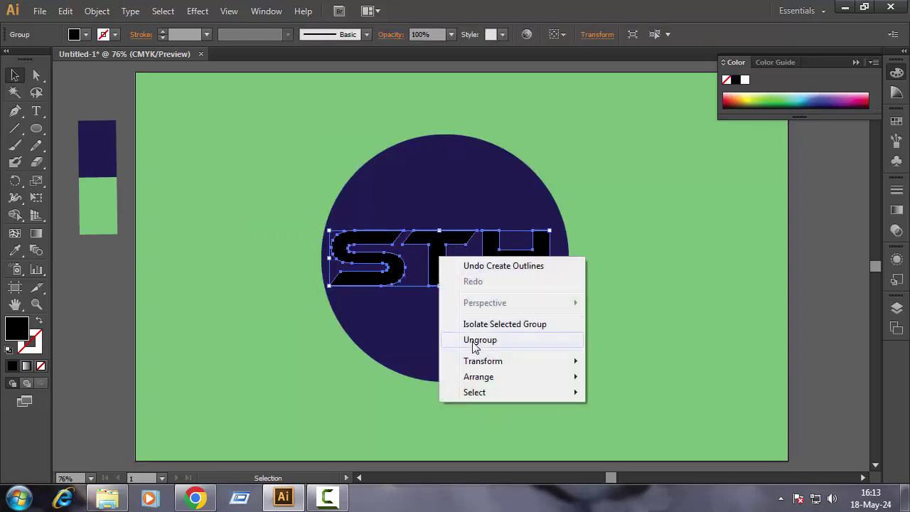
left_click(488, 340)
Nudge the T letter up slightly above the S and H.
left_click(608, 321)
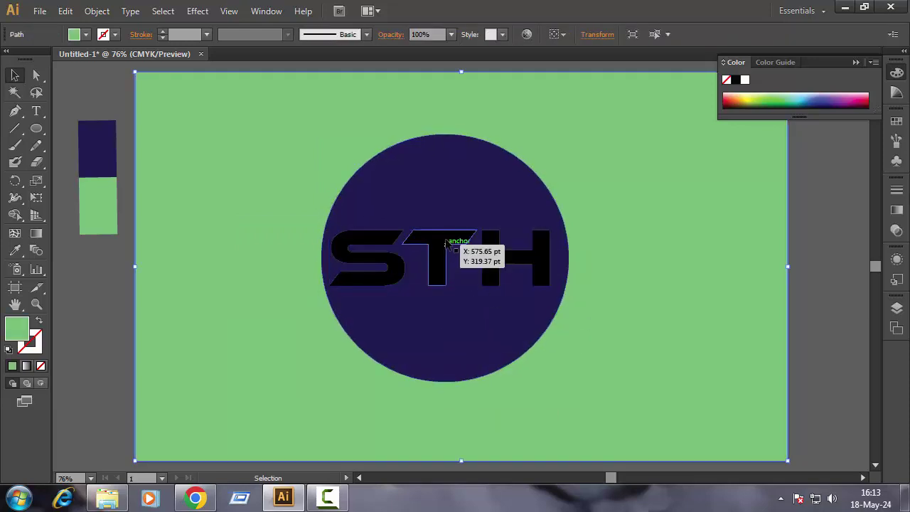
left_click(439, 249)
key("Up")
key("Up")
key("Up")
key("Up")
key("Up")
key("Up")
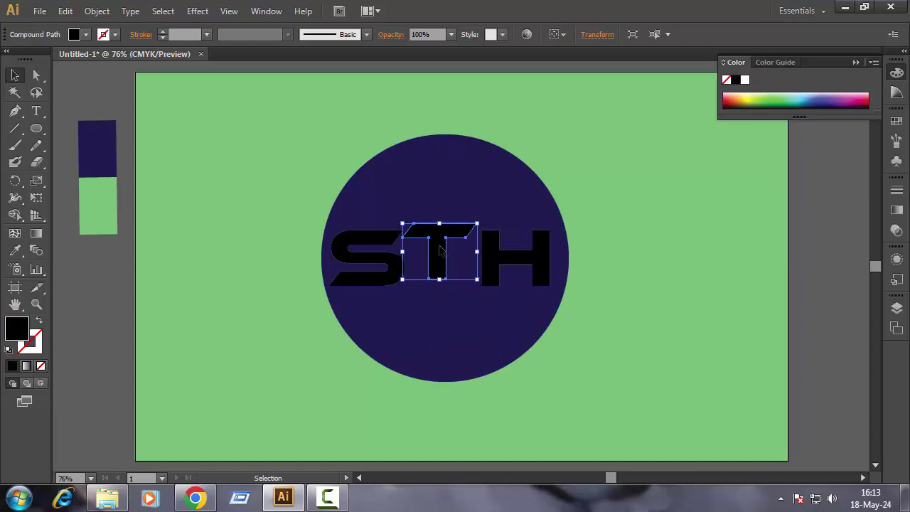
key("Up")
key("Up")
key("Up")
key("Up")
key("Up")
key("Up")
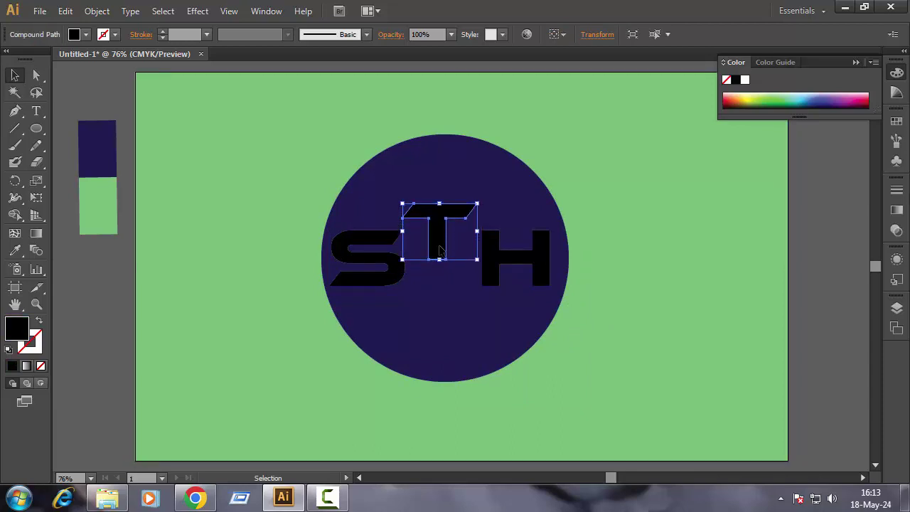
Stretch the T's stem down past the circle by lowering both bottom anchors.
key("a")
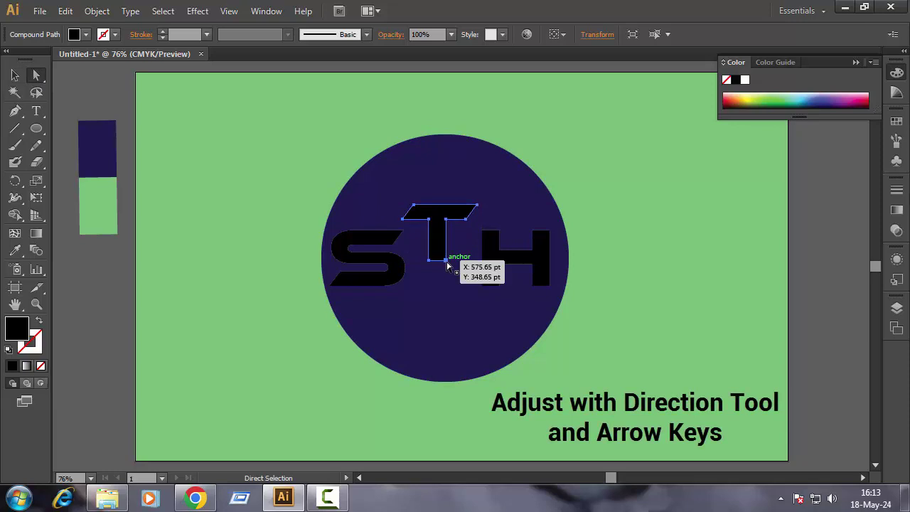
left_click(445, 260)
key("Down")
key("Down")
key("Down")
key("Down")
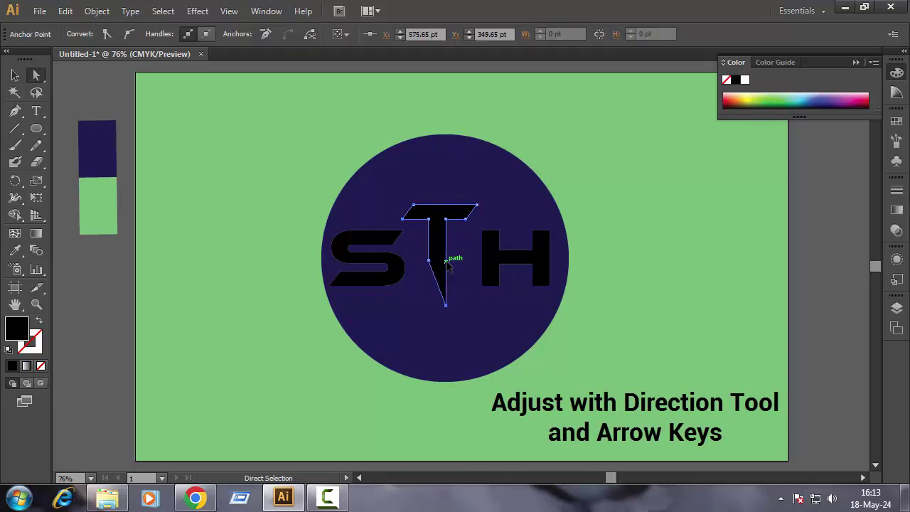
key("Down")
key("Down")
key("Down")
key("Down")
key("Down")
key("Down")
key("Down")
key("Down")
key("Down")
key("Down")
key("Down")
key("Down")
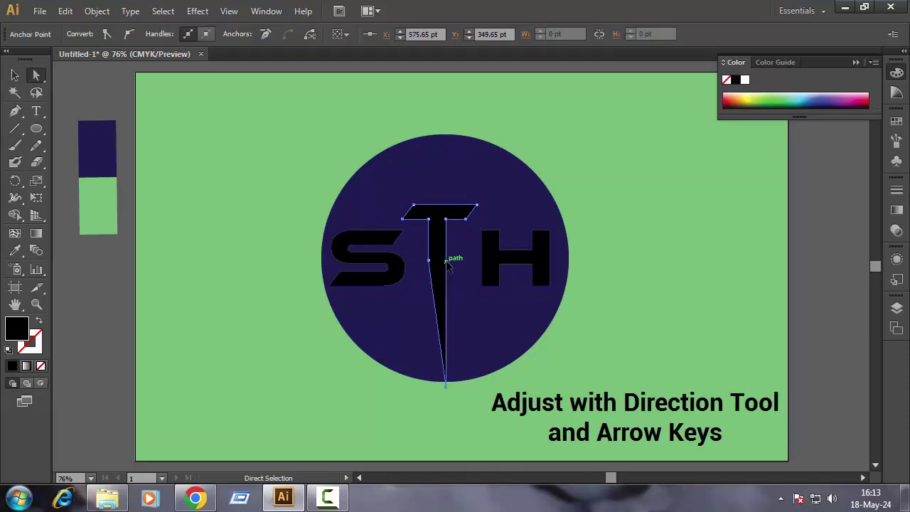
key("Down")
key("Down")
key("Down")
left_click(428, 260)
key("Down")
key("Down")
key("Down")
key("Down")
key("Down")
key("Down")
key("Down")
key("Down")
key("Down")
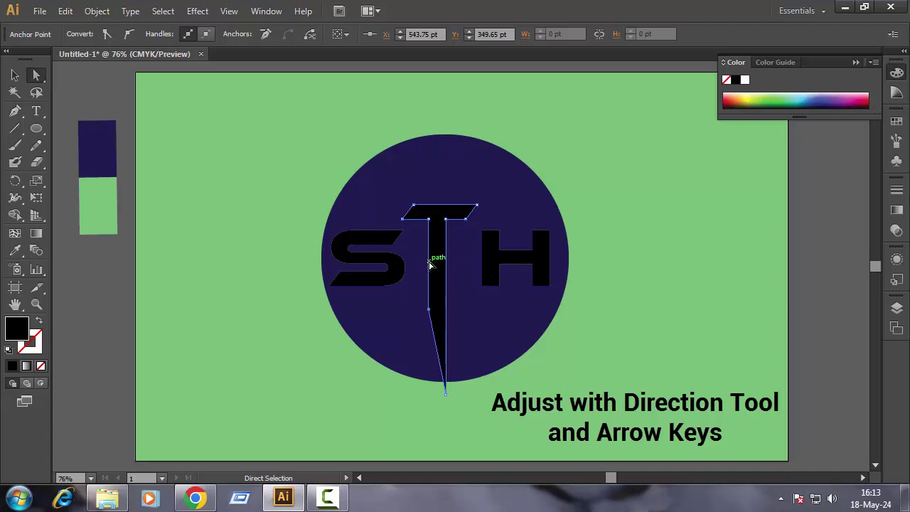
key("Down")
key("Down")
key("Down")
key("Down")
key("Down")
key("Down")
key("Down")
key("Down")
key("Down")
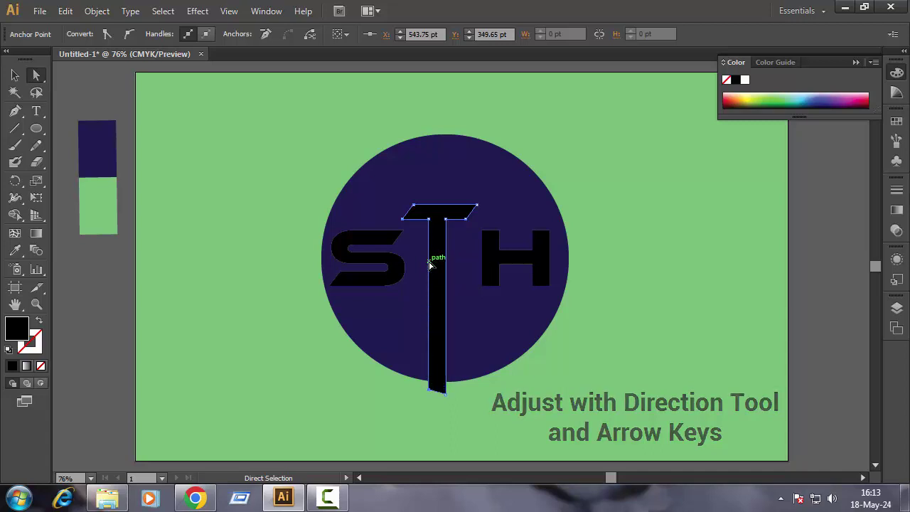
Extend the T's crossbar right, and left past the circle into a slanted tip.
left_click(476, 206)
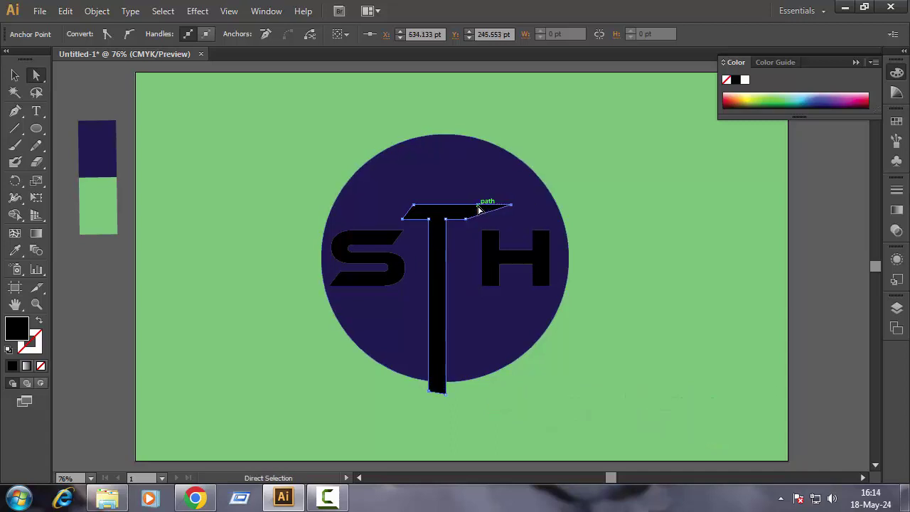
key("Right")
key("Right")
key("Right")
key("Right")
key("Right")
key("Right")
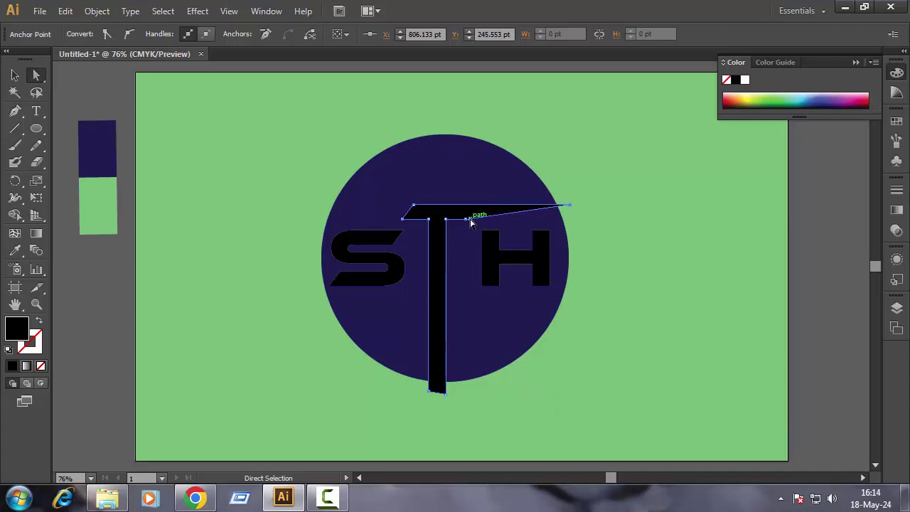
left_click(464, 220)
key("Right")
key("Right")
key("Right")
key("Right")
key("Right")
key("Right")
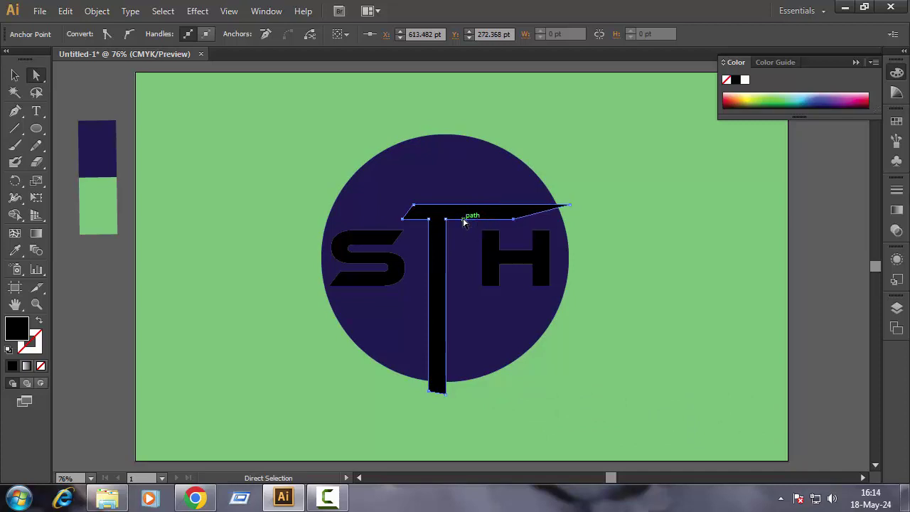
key("Right")
key("Right")
key("Right")
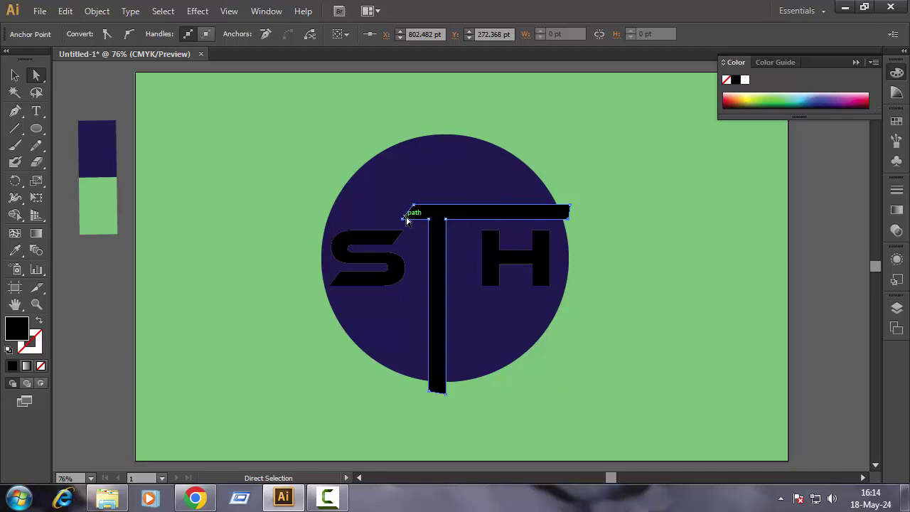
left_click_drag(402, 218, 395, 218)
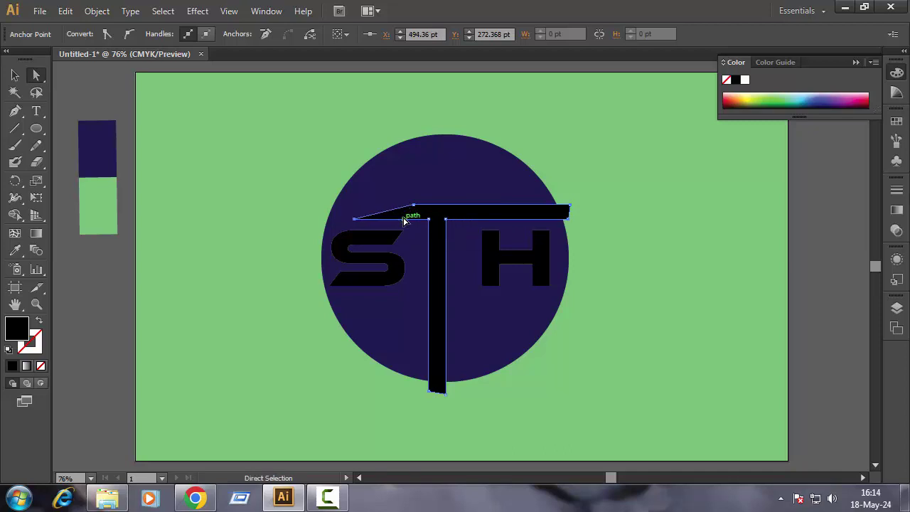
key("shift+Left")
key("shift+Left")
key("shift+Left")
left_click(414, 205)
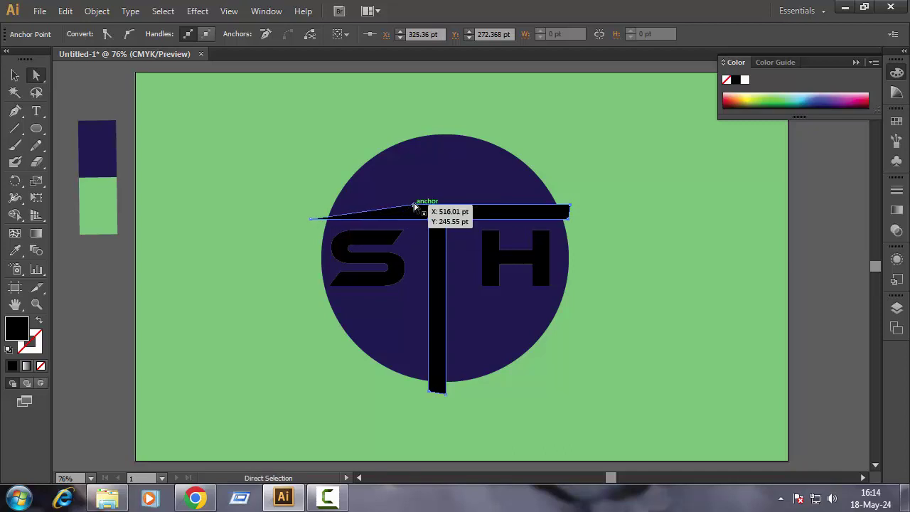
key("shift+Left")
key("shift+Left")
key("shift+Left")
key("shift+Left")
key("shift+Left")
key("shift+Left")
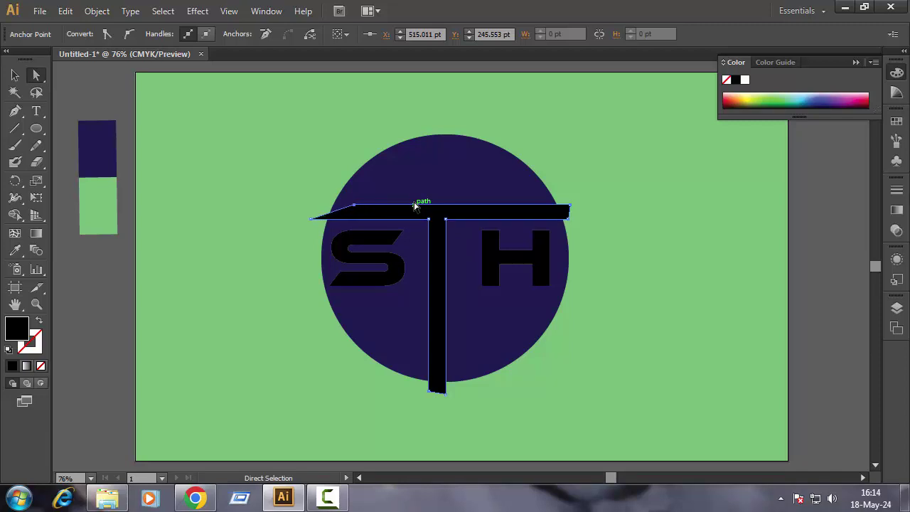
key("v")
left_click(486, 281)
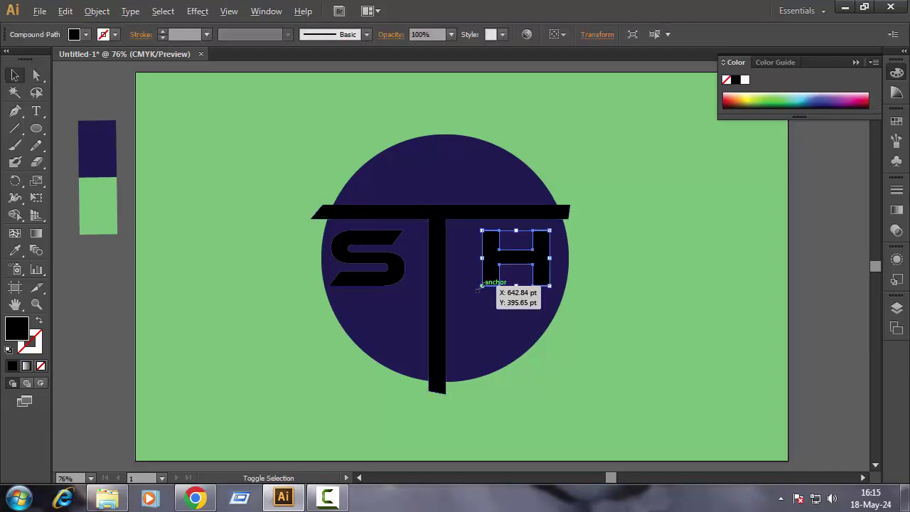
Enlarge and reposition the H and S so they flank the T's stem.
left_click_drag(481, 286, 466, 304)
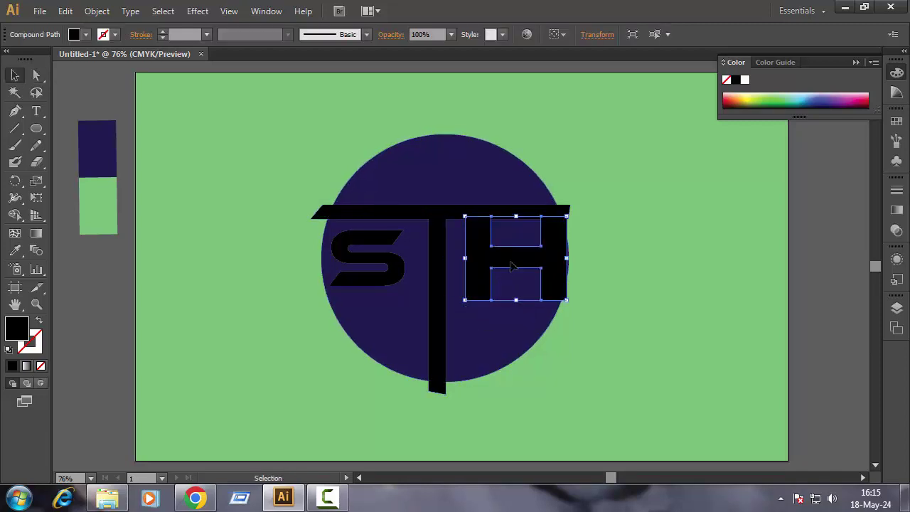
key("shift+Down")
key("shift+Down")
key("shift+Down")
key("shift+Down")
key("Left")
key("Left")
key("Left")
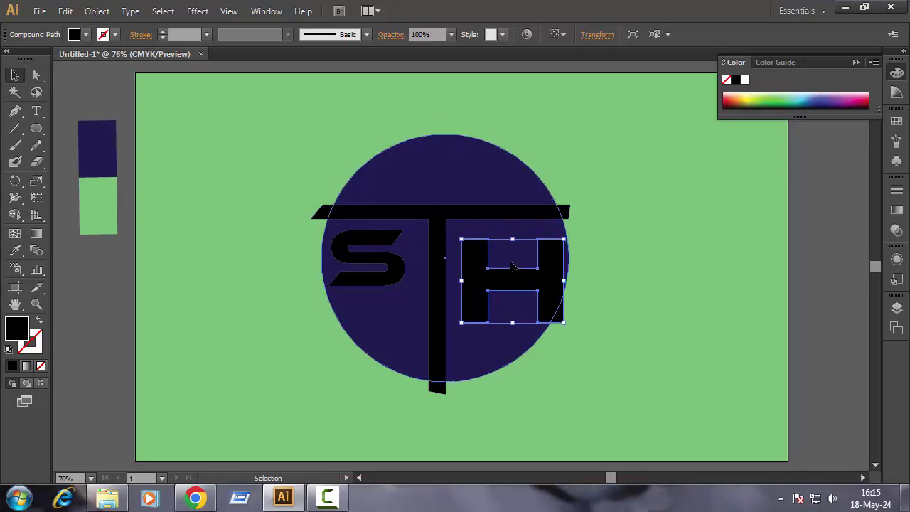
left_click_drag(562, 281, 541, 281)
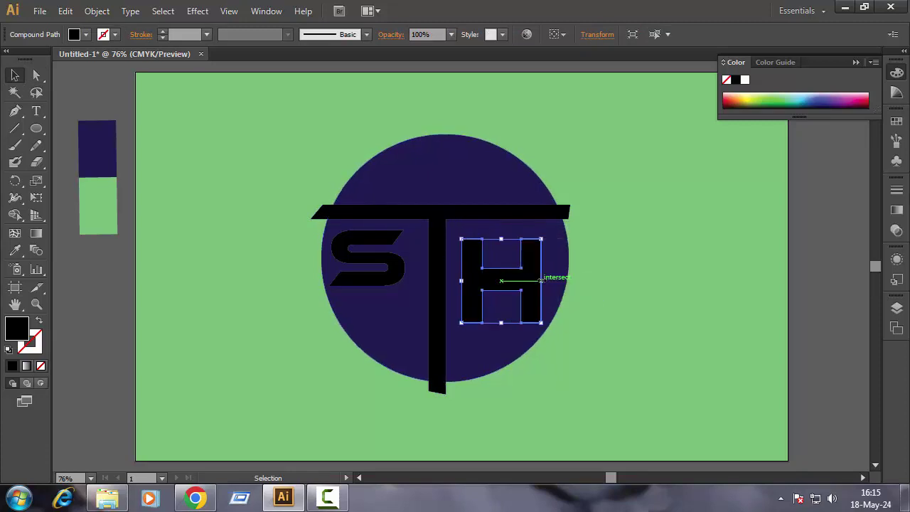
mouse_move(382, 263)
left_mouse_down()
mouse_move(397, 279)
mouse_move(383, 239)
left_mouse_up()
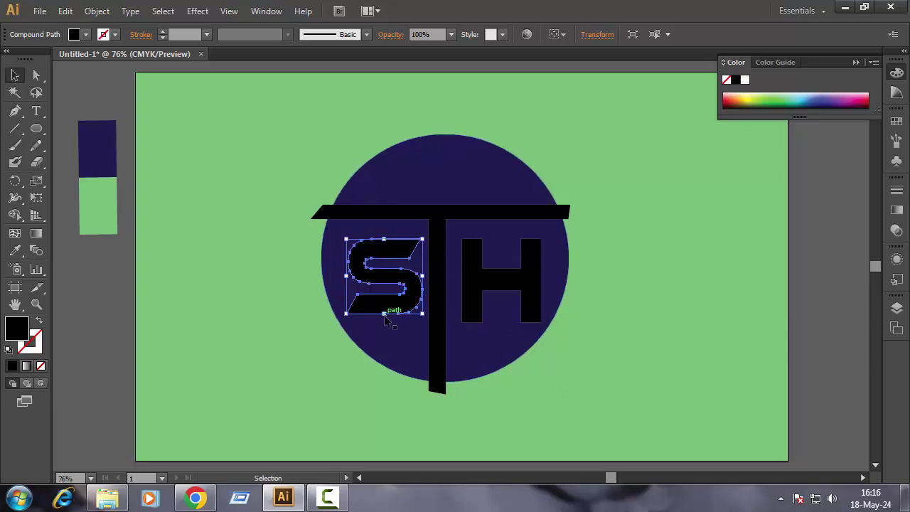
left_click_drag(383, 314, 383, 322)
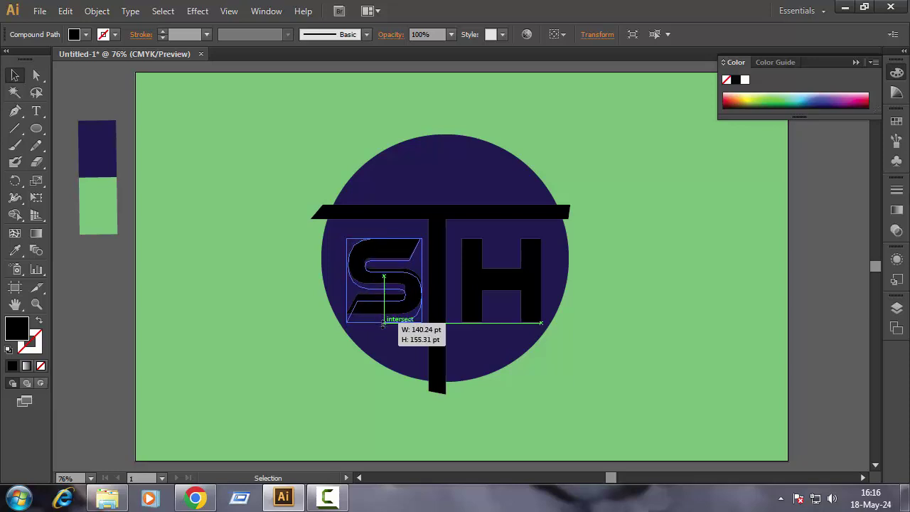
Shift the T slightly right and raise the H and S tops to matching heights.
left_click_drag(437, 341, 440, 341)
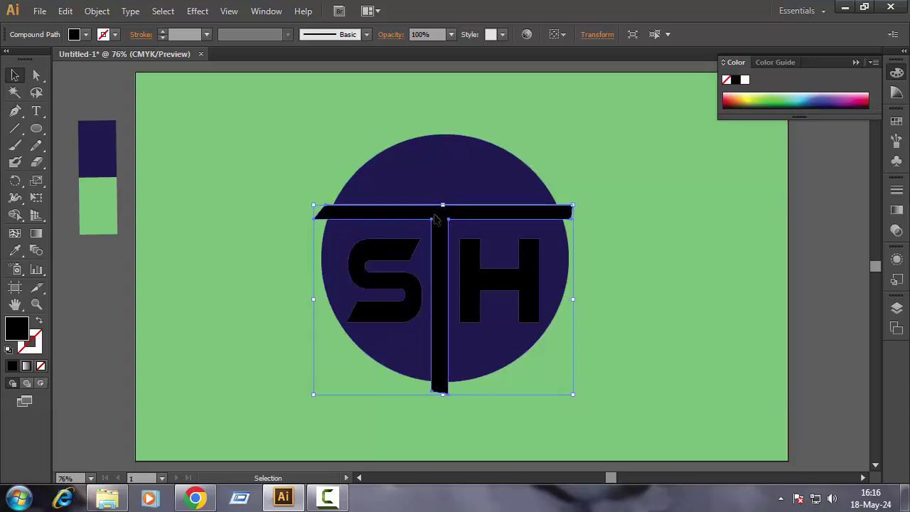
left_click(471, 284)
left_click_drag(501, 239, 501, 234)
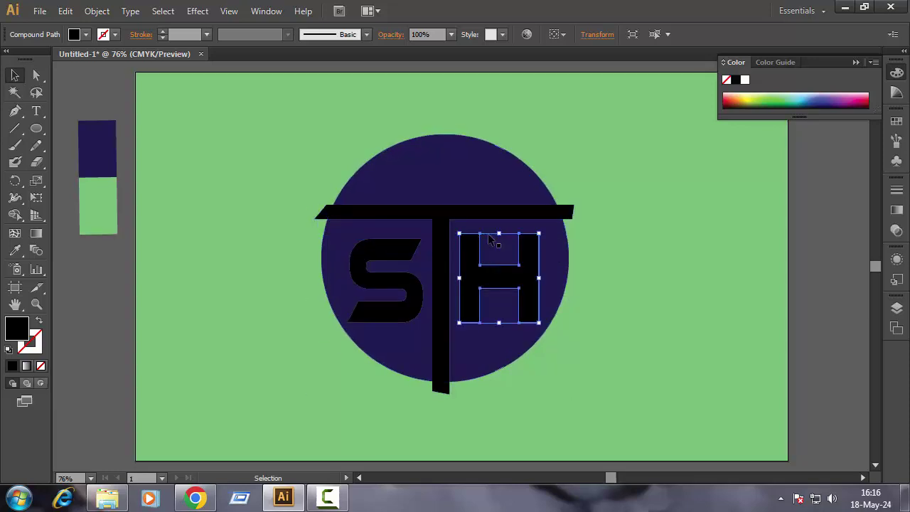
left_click(400, 244)
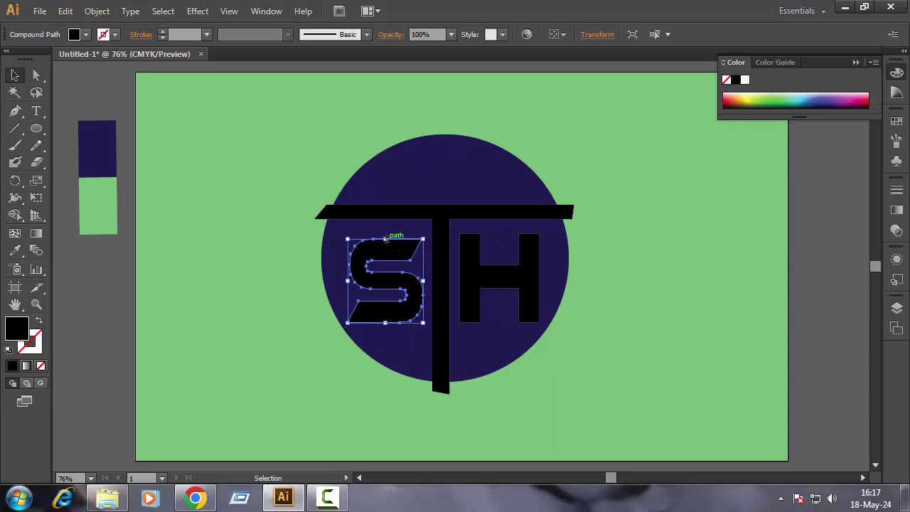
left_click_drag(384, 239, 385, 234)
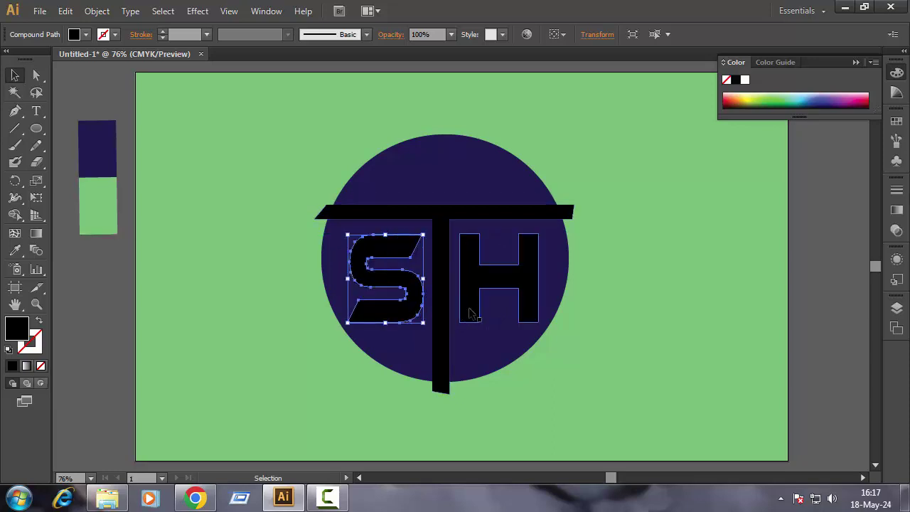
Select the S, T, H and the navy circle together.
left_click(350, 423)
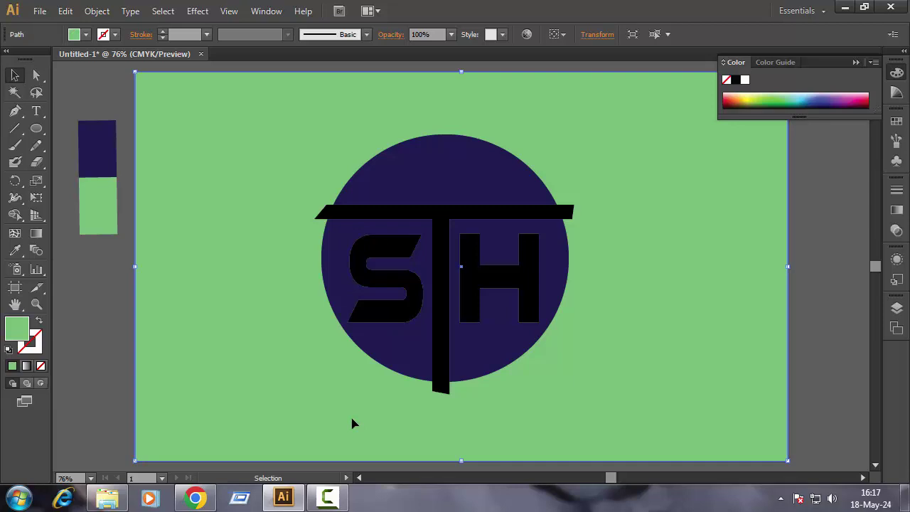
left_click(383, 298)
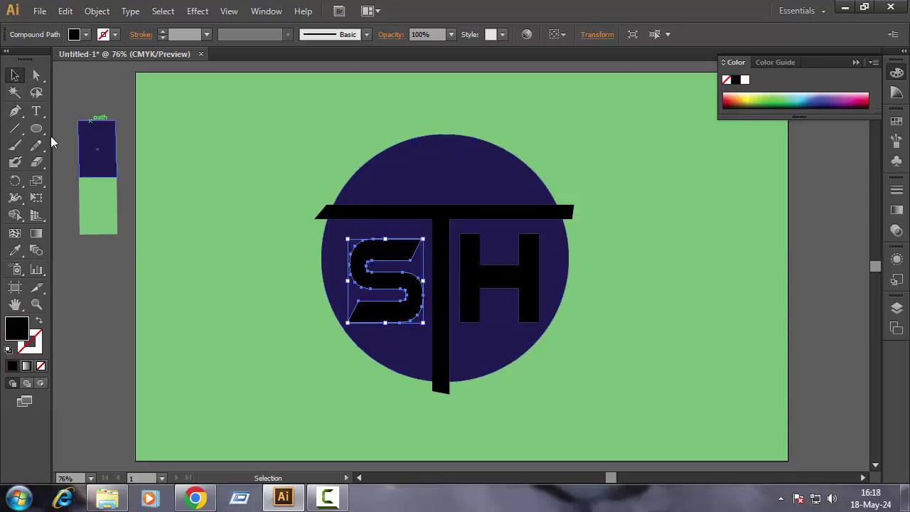
left_click(440, 280, "shift")
left_click(474, 279, "shift")
left_click(533, 342, "shift")
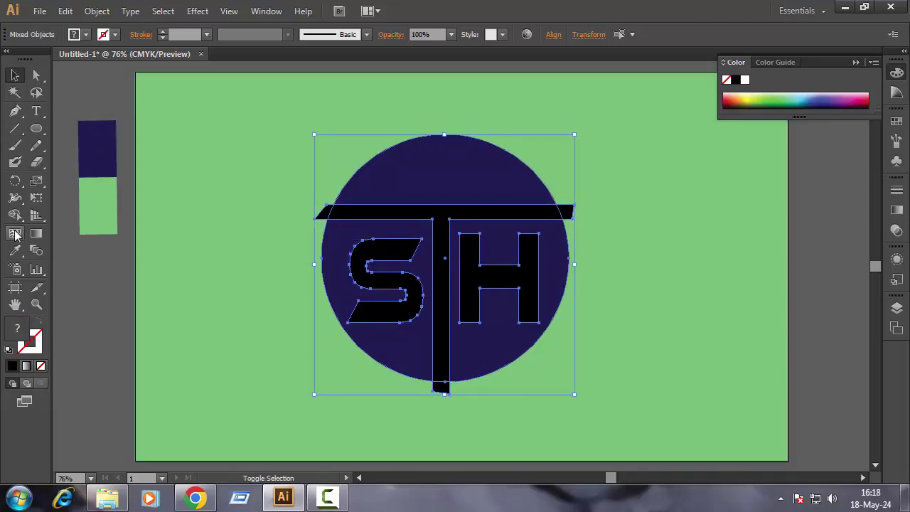
With Shape Builder, remove the T, H and S regions and the T bar's stray tips from the circle.
left_click(15, 214)
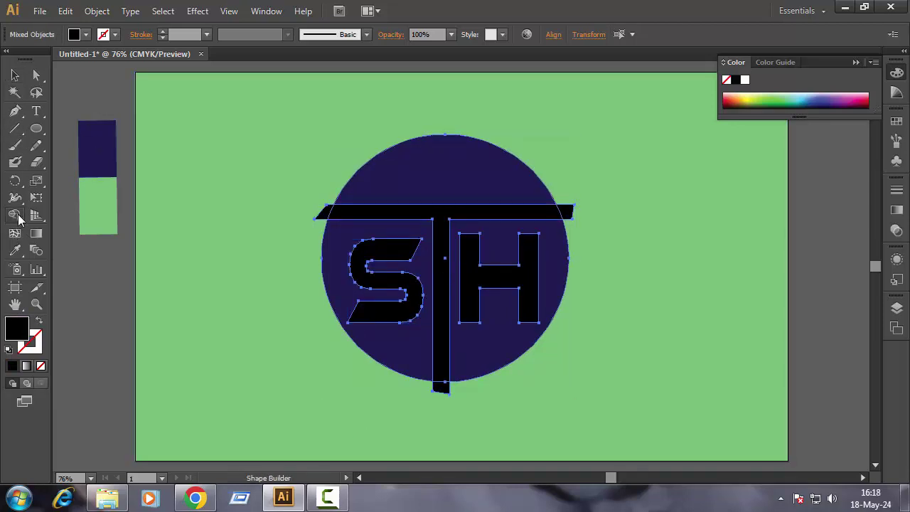
left_click(377, 213, "alt")
left_click(498, 277, "alt")
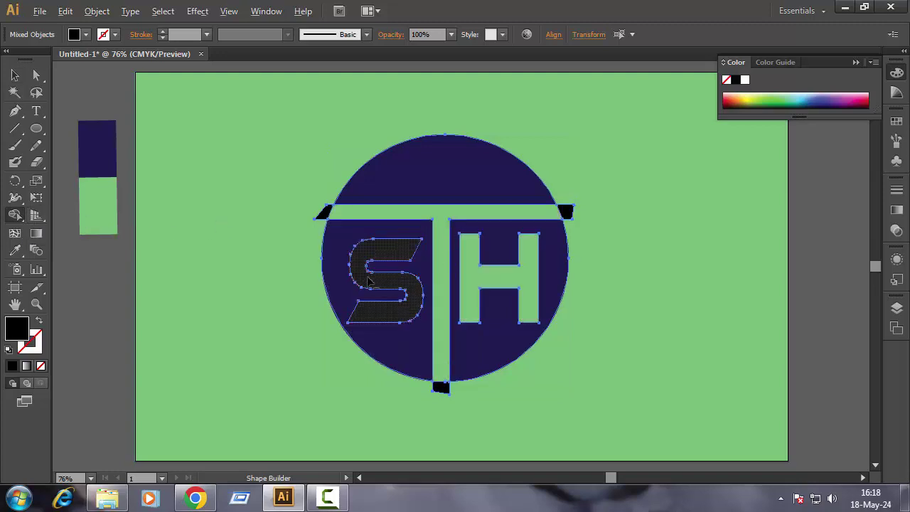
left_click(383, 309, "alt")
left_click(566, 210, "alt")
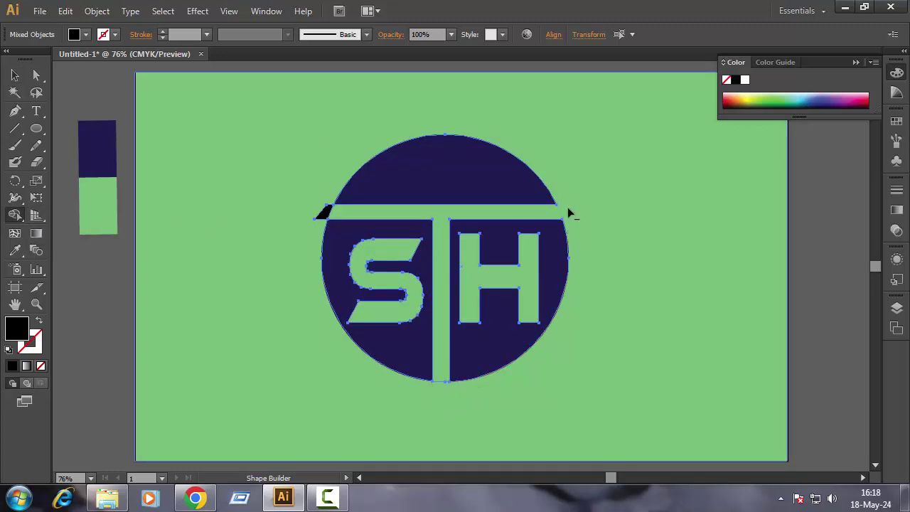
left_click(321, 211, "alt")
Select all the cut-out circle pieces together for grouping.
left_click(13, 75)
left_click(448, 393)
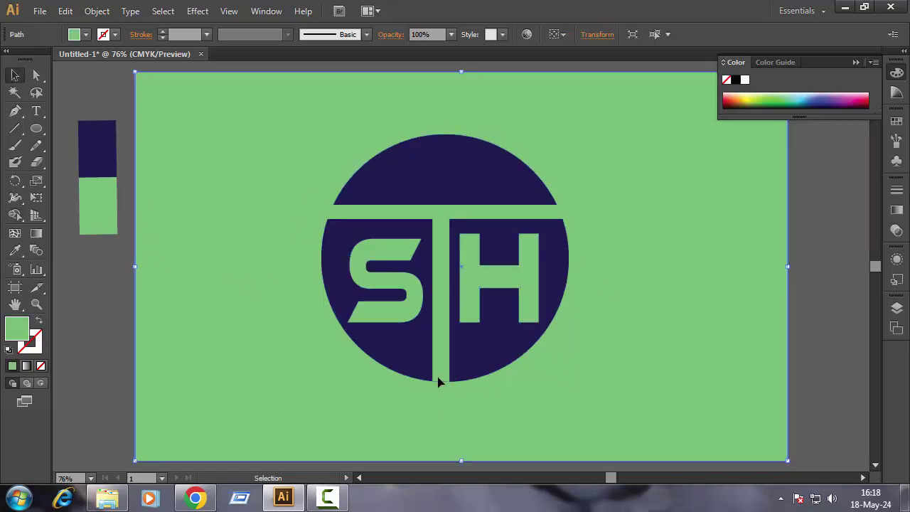
left_click(439, 381)
key("ctrl+shift+a")
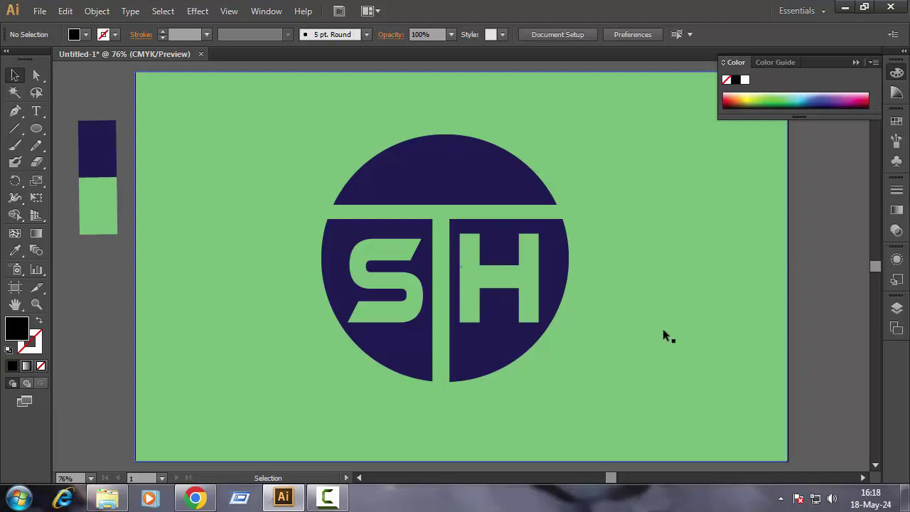
left_click(663, 329)
left_click(816, 258)
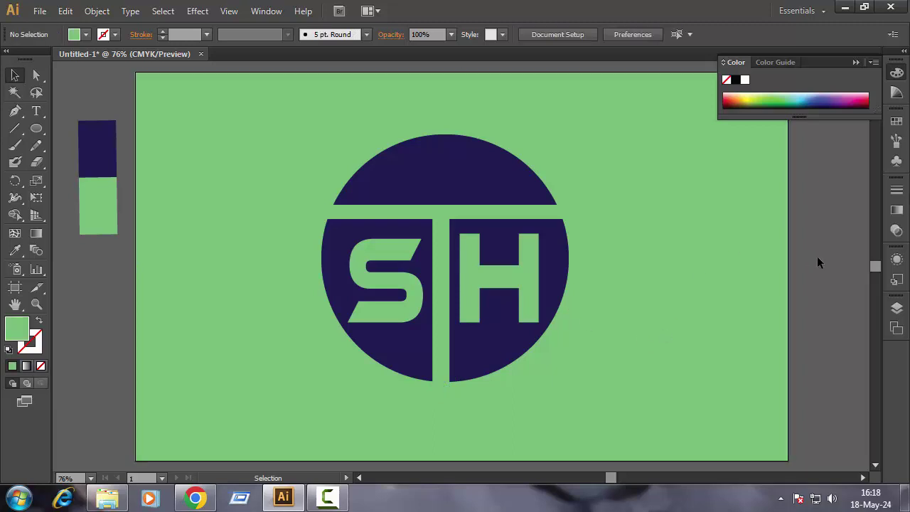
left_click(401, 180)
left_click(502, 251, "shift")
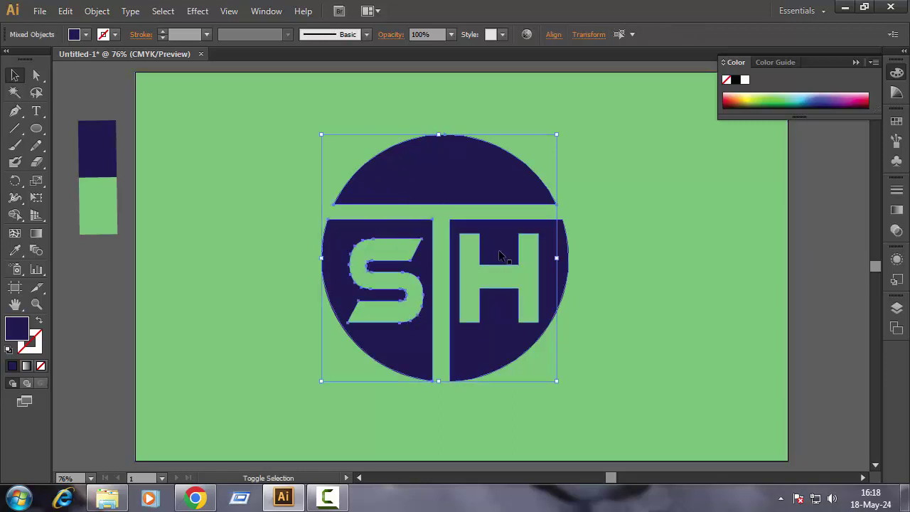
left_click_drag(503, 243, 503, 235)
key("ctrl+z")
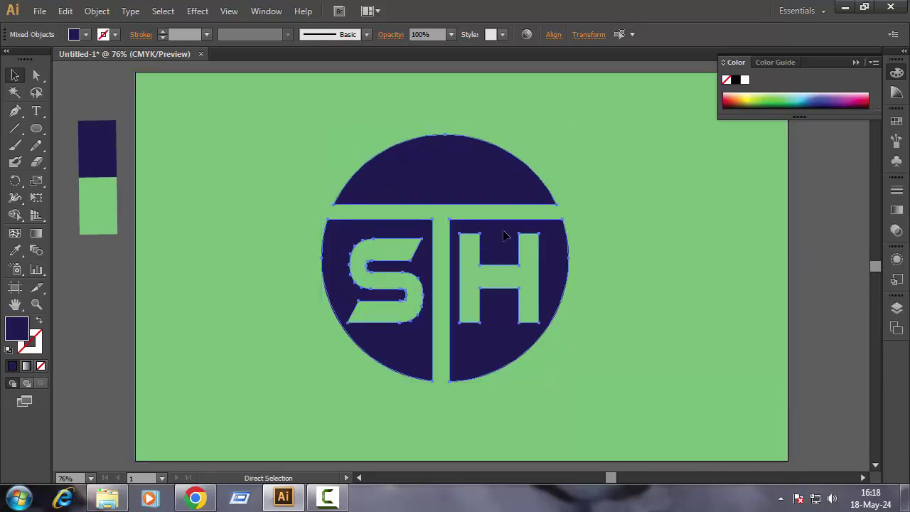
right_click(503, 235)
Group the logo and add a drop shadow: 90% opacity, 7 pt X/Y offsets, 5 pt blur.
left_click(540, 300)
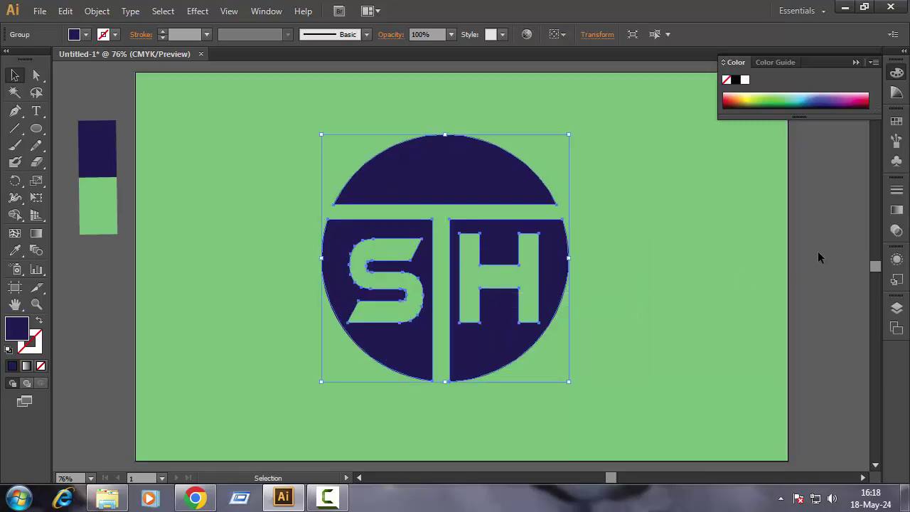
left_click(810, 259)
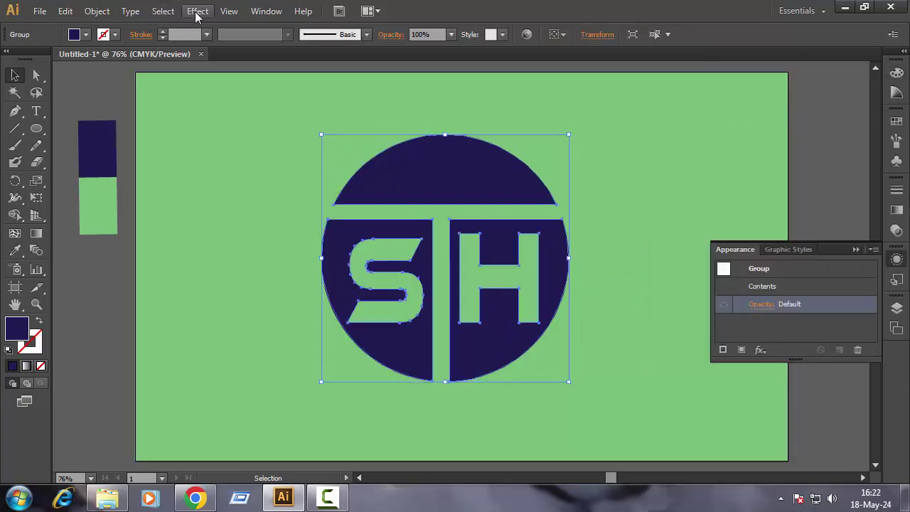
left_click(197, 11)
left_click(440, 174)
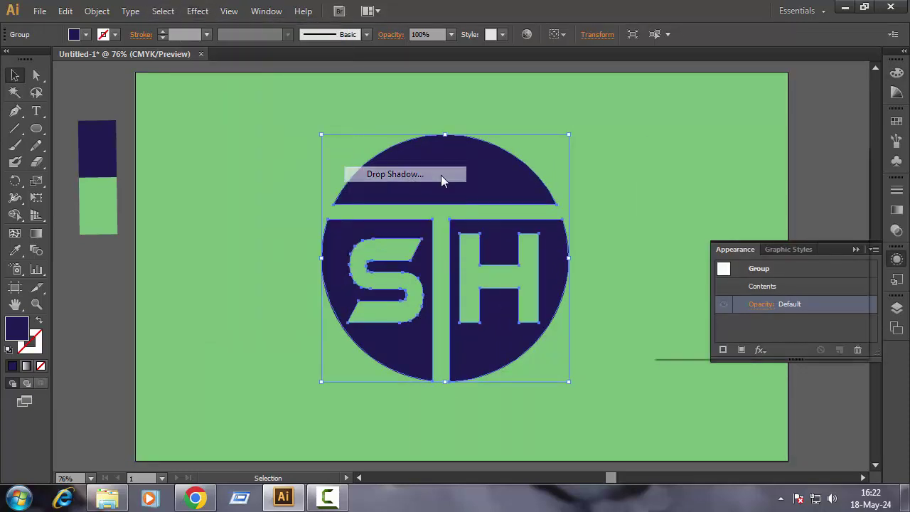
left_click(732, 229)
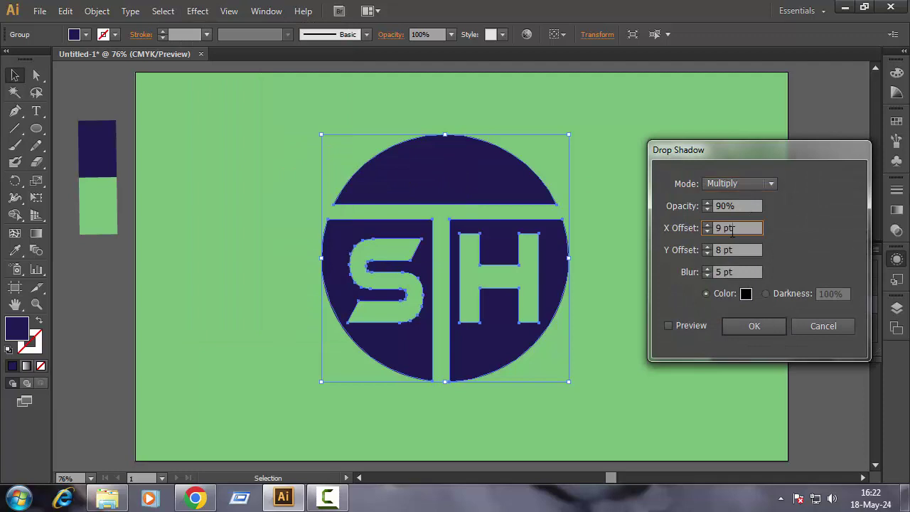
left_click(668, 325)
left_click(707, 232)
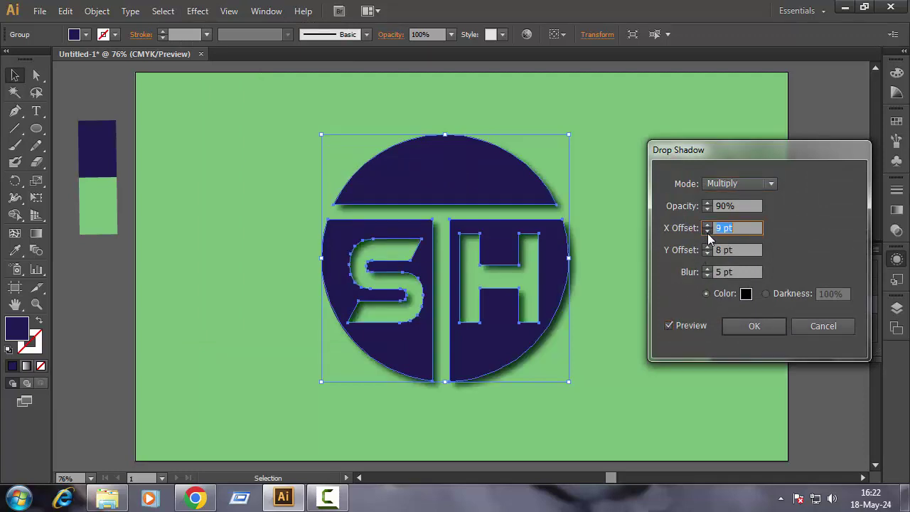
left_click(707, 232)
left_click(707, 232)
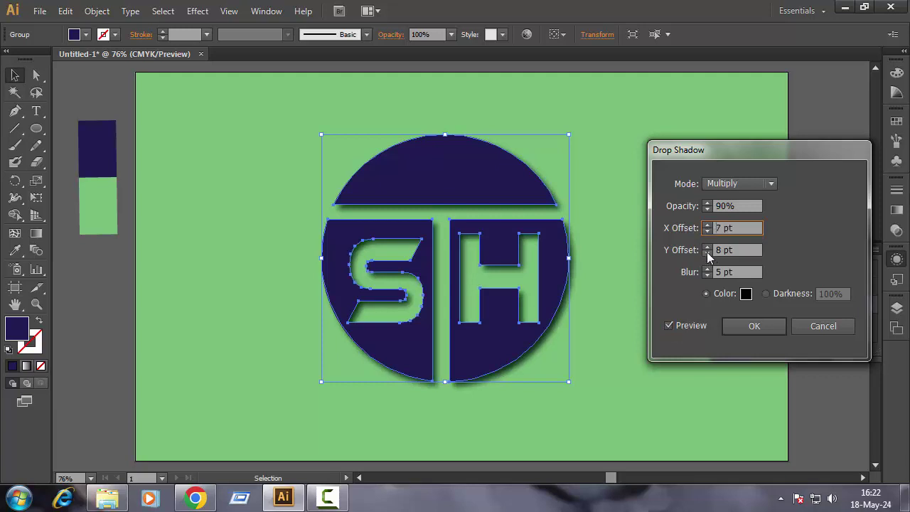
left_click(706, 253)
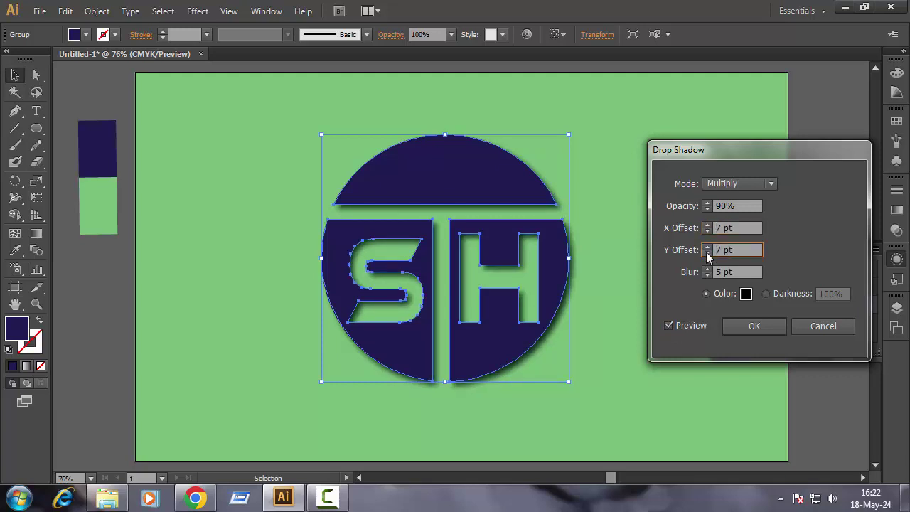
left_click(752, 325)
left_click(806, 180)
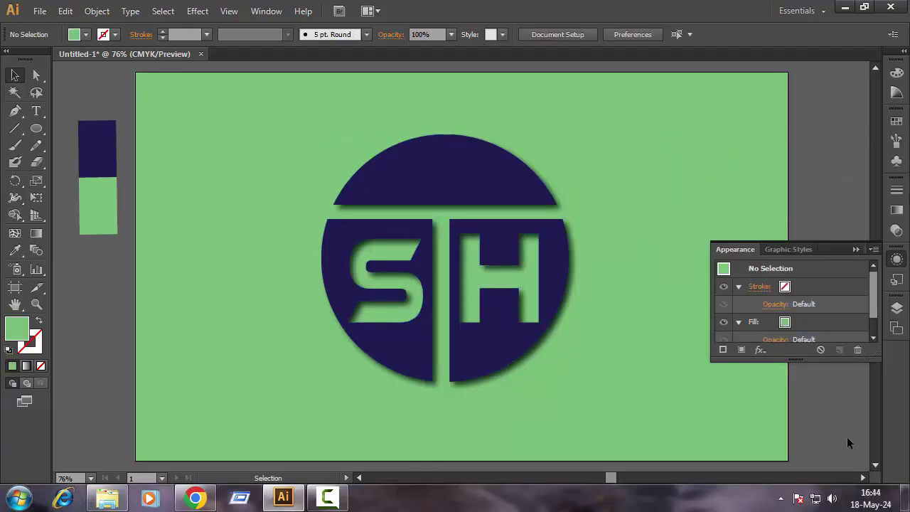
Draw a circle with no fill and a black 1 pt stroke, centred inside the logo.
left_click(36, 127)
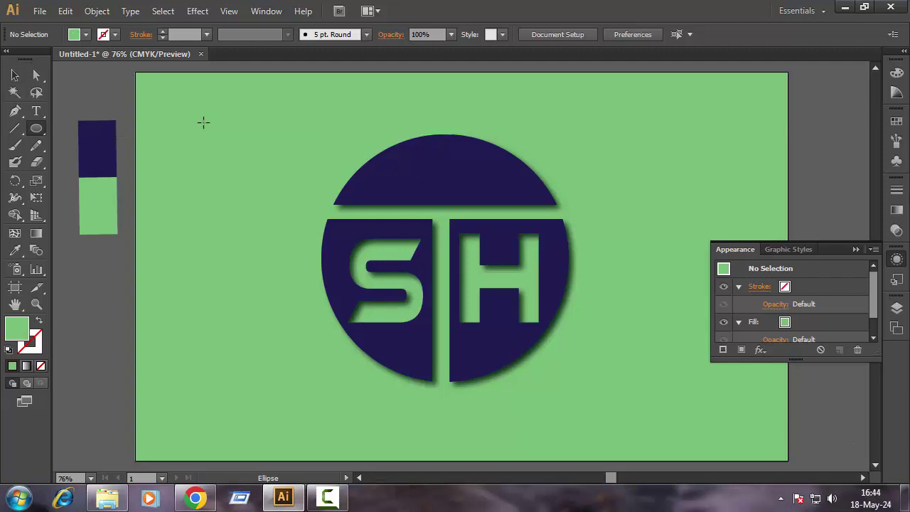
left_click_drag(270, 204, 382, 320)
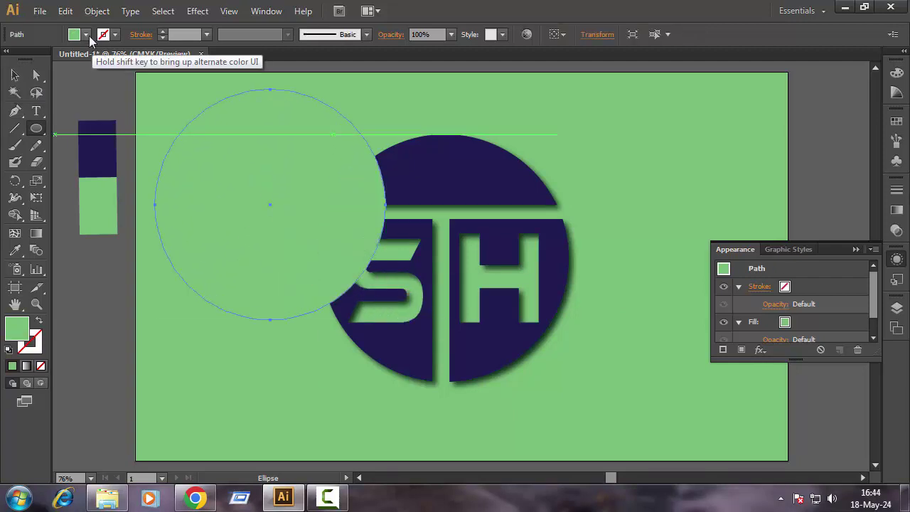
left_click(85, 34)
left_click(9, 58)
left_click(113, 36)
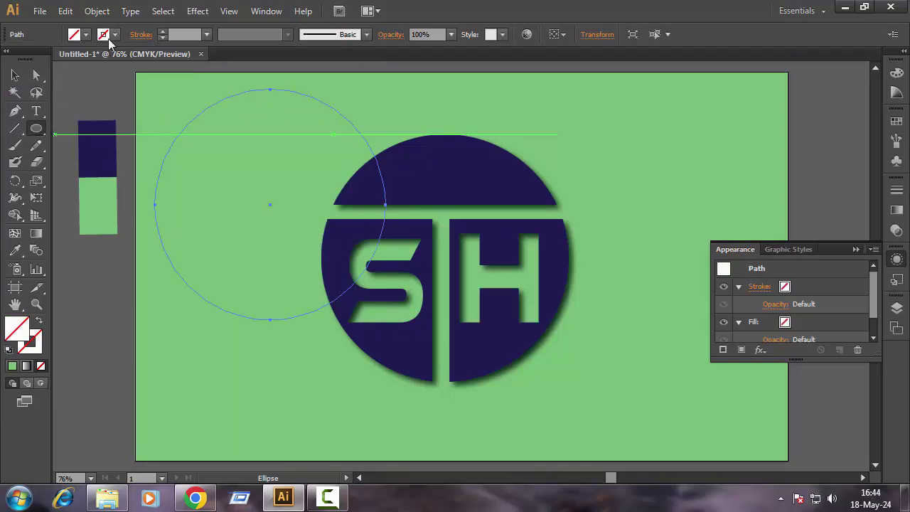
left_click(39, 58)
left_click(84, 270)
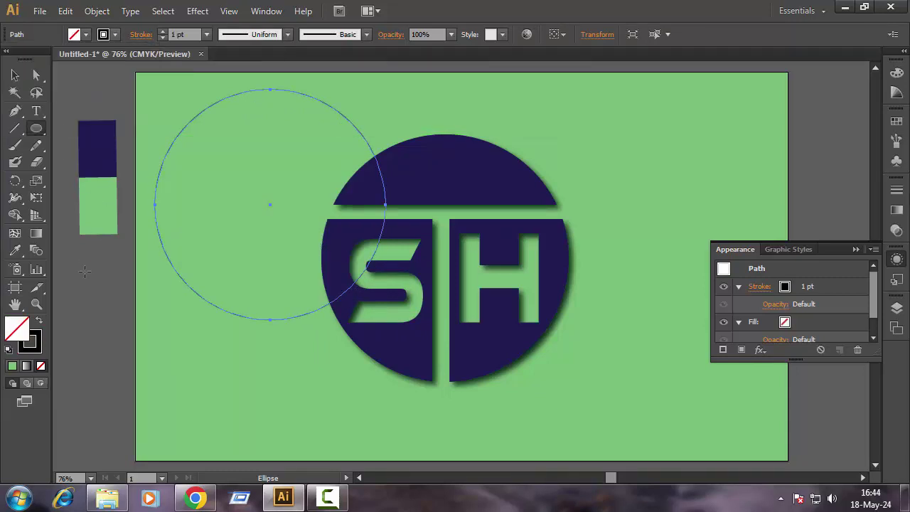
left_click(15, 74)
left_click_drag(179, 130, 356, 191)
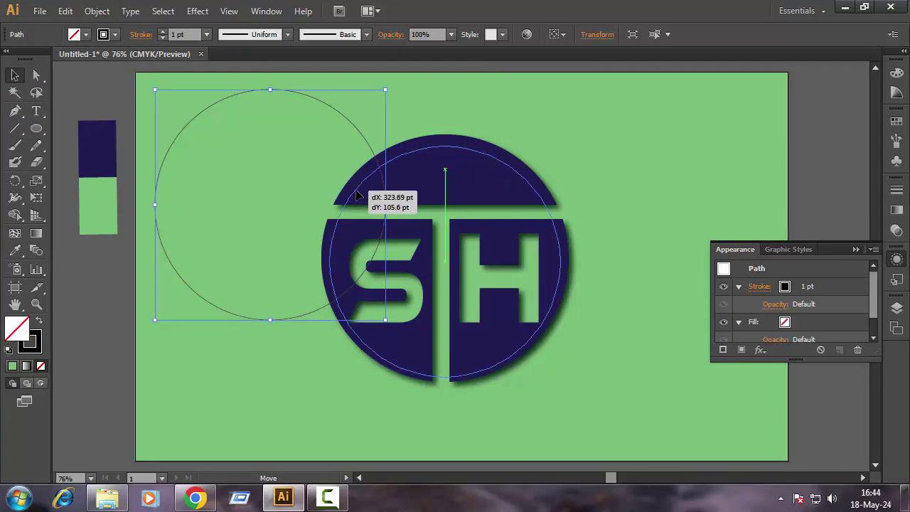
left_click_drag(356, 194, 355, 202)
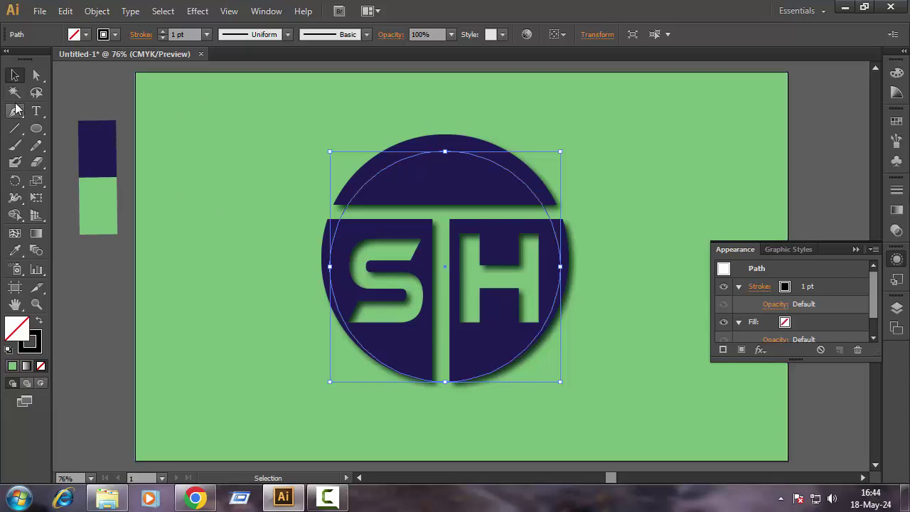
Cut the helper circle with a horizontal line and trim away its lower arc and line stubs.
key("p")
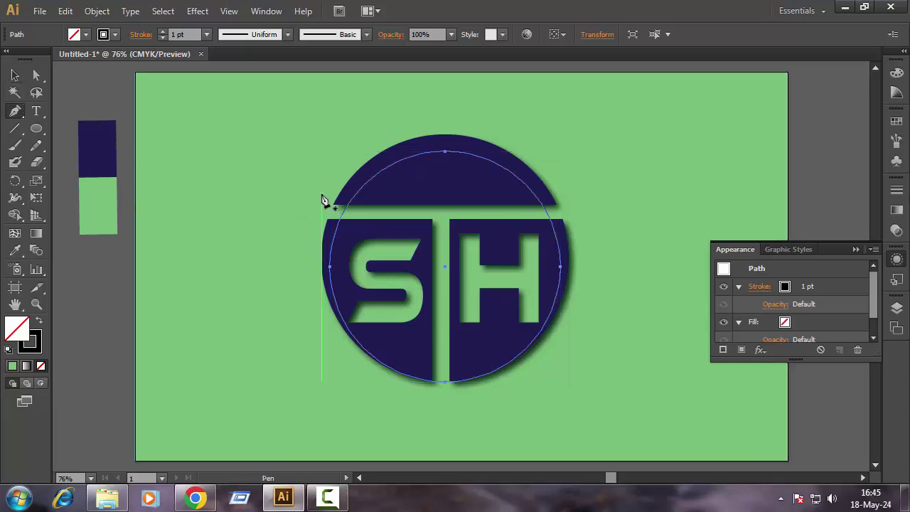
left_click(321, 194)
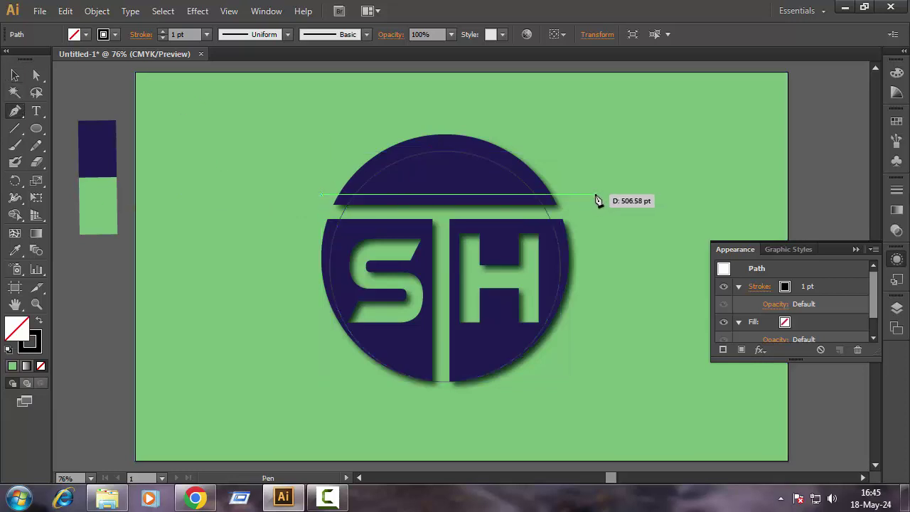
left_click(595, 199)
left_click(15, 75)
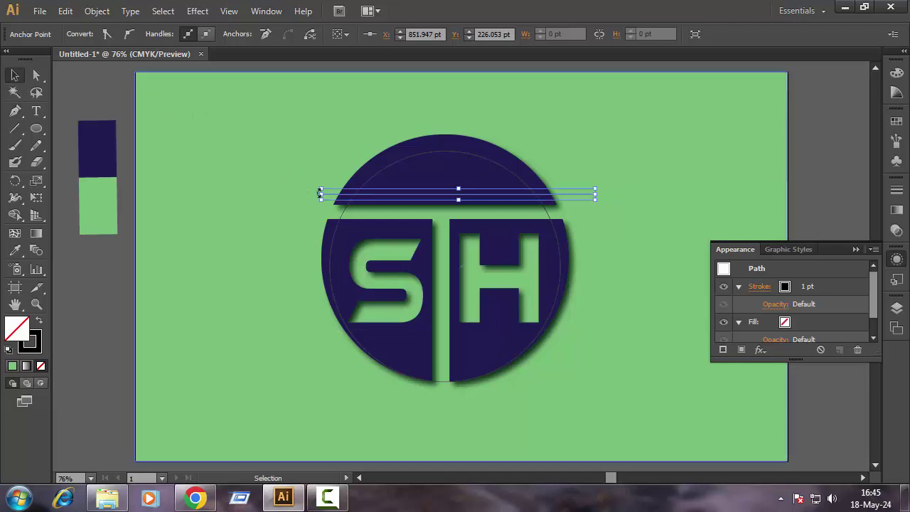
left_click(373, 179, "shift")
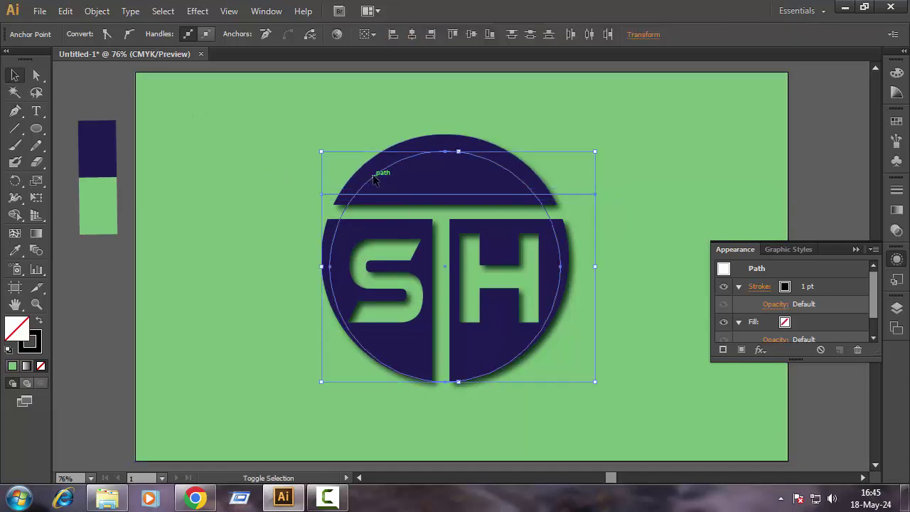
left_click(15, 215)
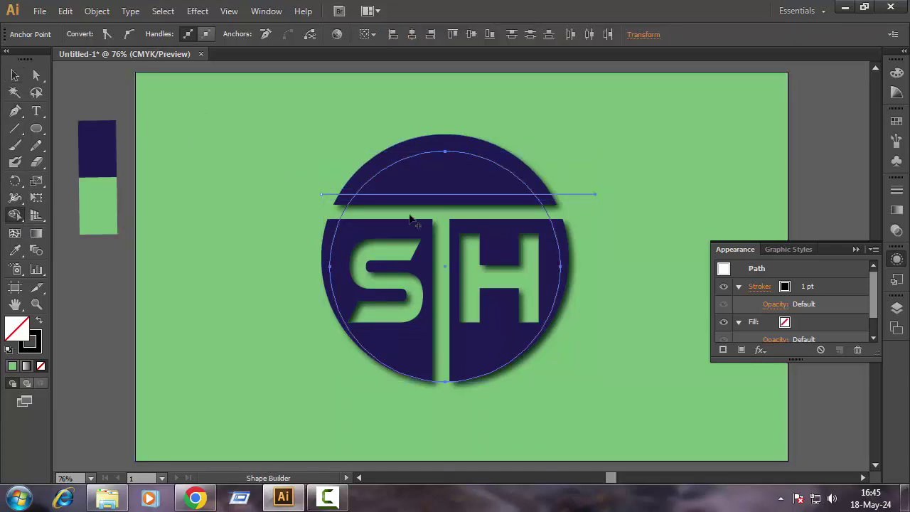
left_click(343, 205, "alt")
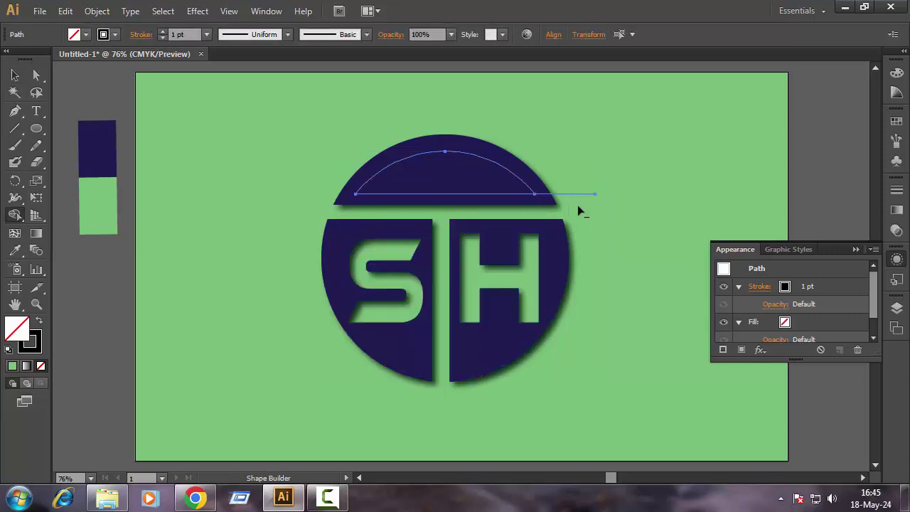
left_click(568, 198, "alt")
Set 'STRAIGHT TO HUNTSVILLE' along the top arc in Ethnocentric Italic 16 pt.
left_click(496, 194, "alt")
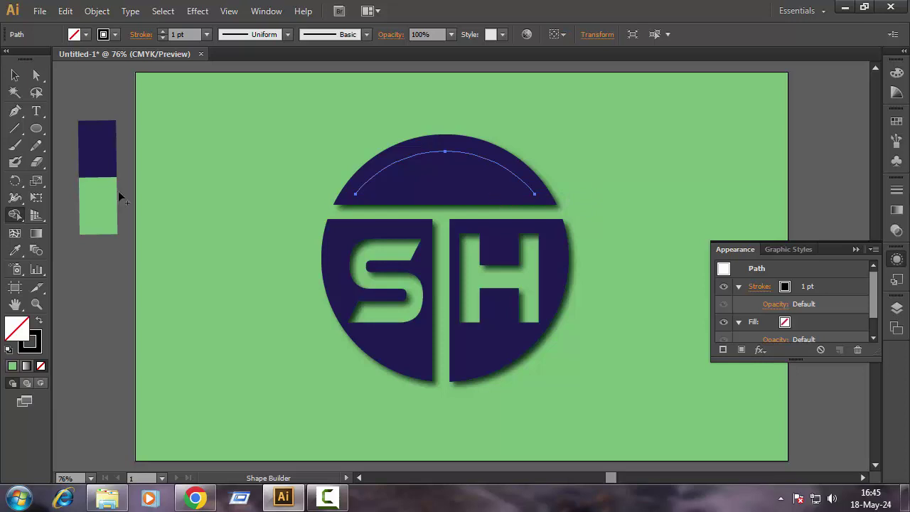
left_click_drag(37, 111, 89, 138)
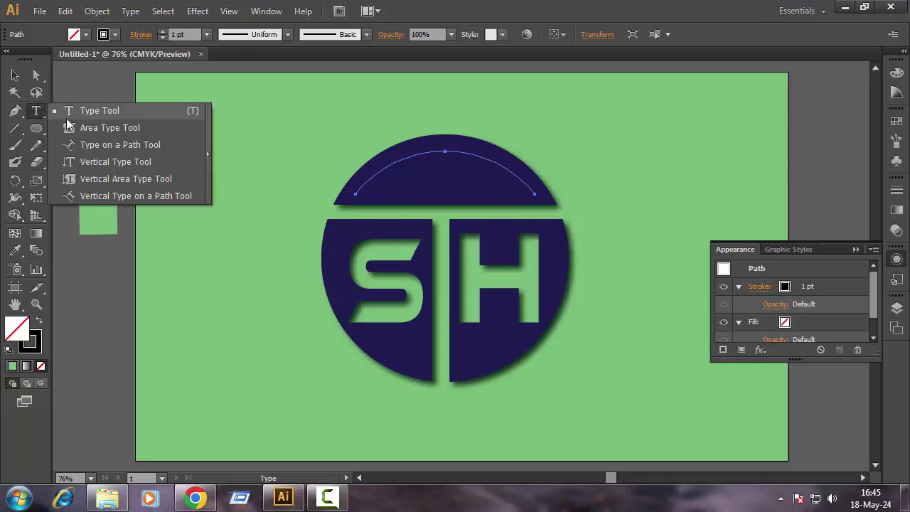
left_click(89, 142)
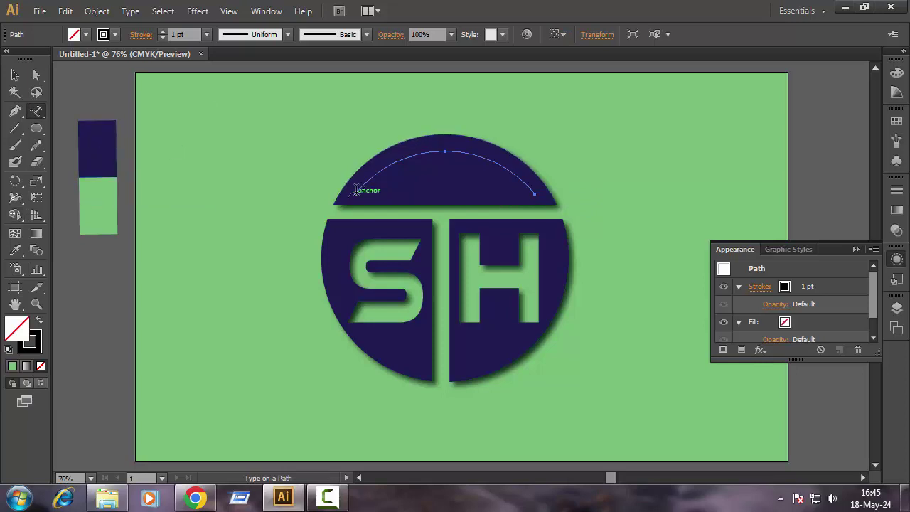
left_click(356, 190)
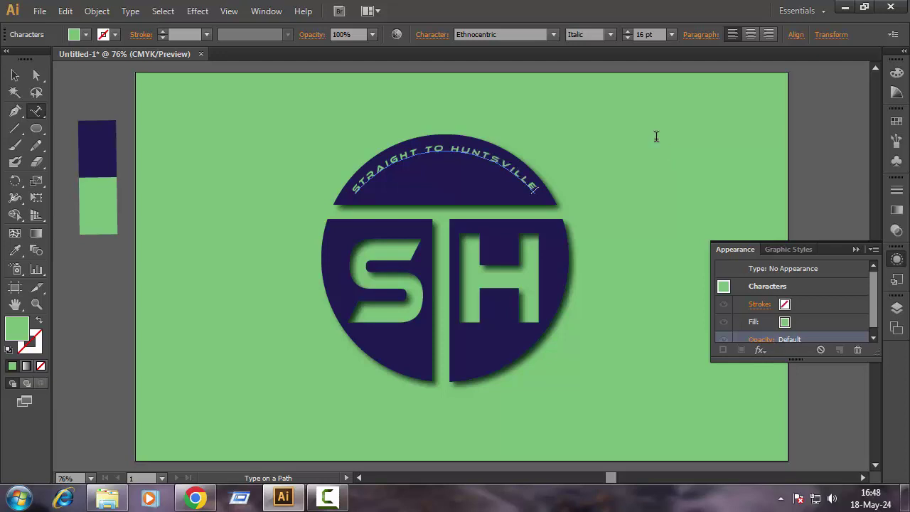
left_click(15, 75)
Widen the tracking of the curved tagline text to 258 in the Character panel.
left_click(93, 283)
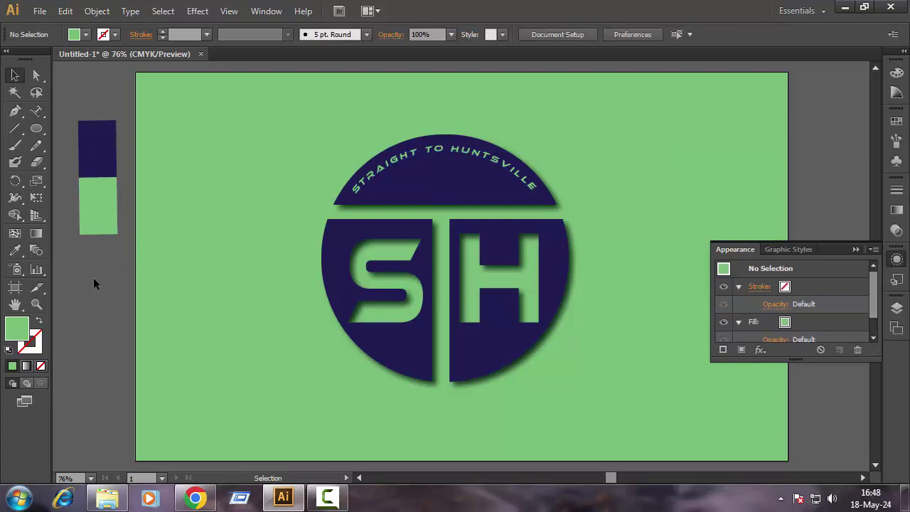
left_click(436, 164)
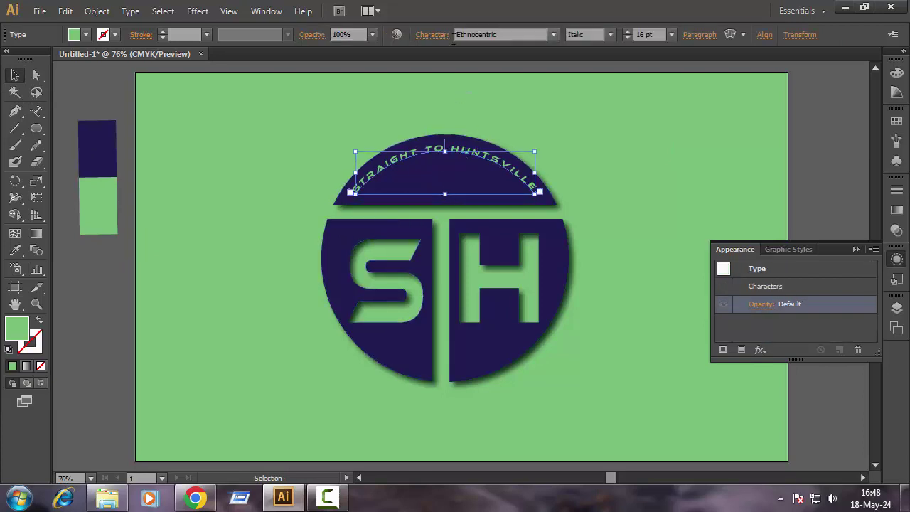
left_click(431, 34)
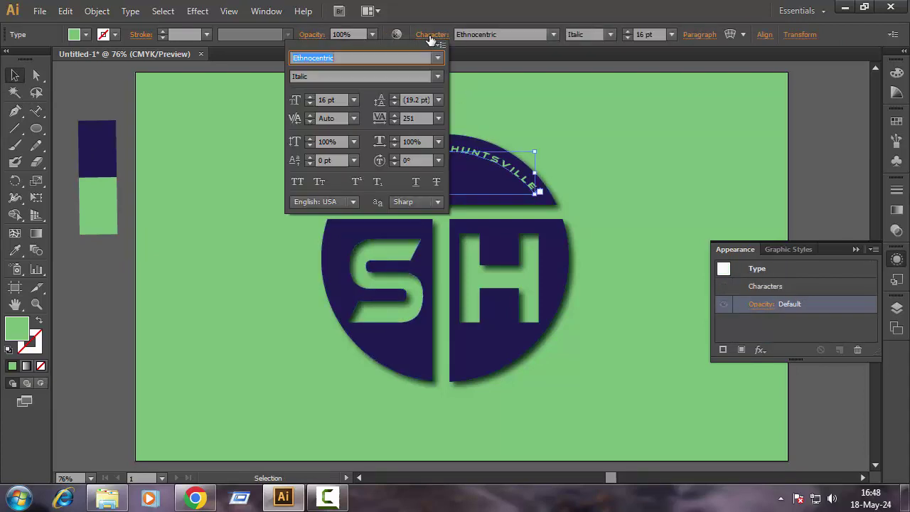
left_click(395, 115)
left_click(394, 114)
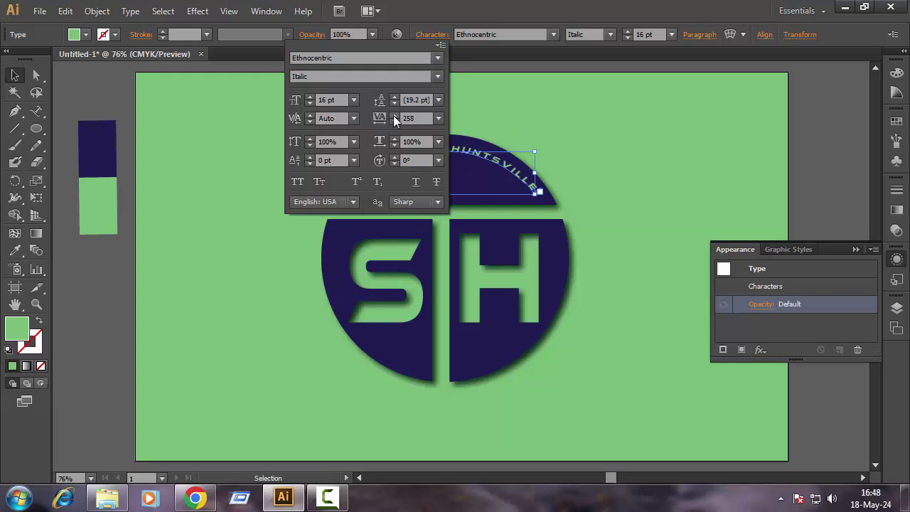
left_click(99, 94)
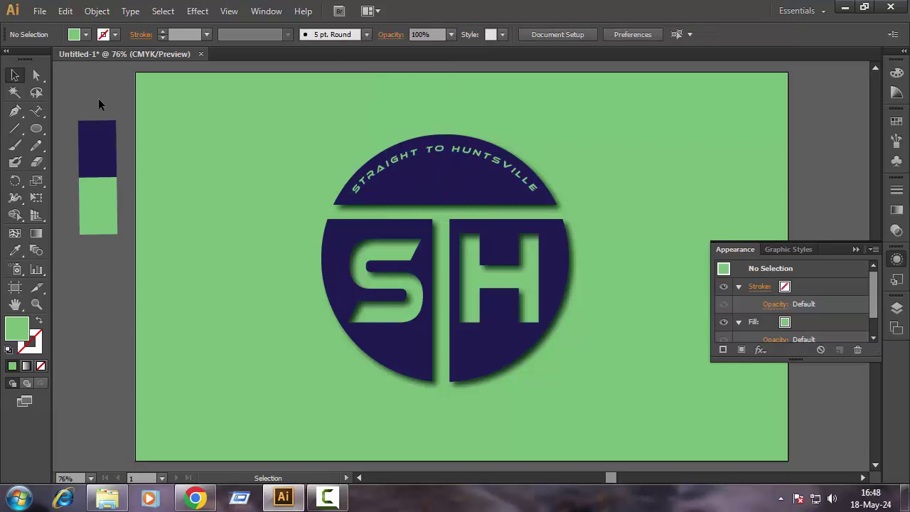
Give the curved tagline a 75% Multiply drop shadow with 7 pt offsets.
left_click(419, 145)
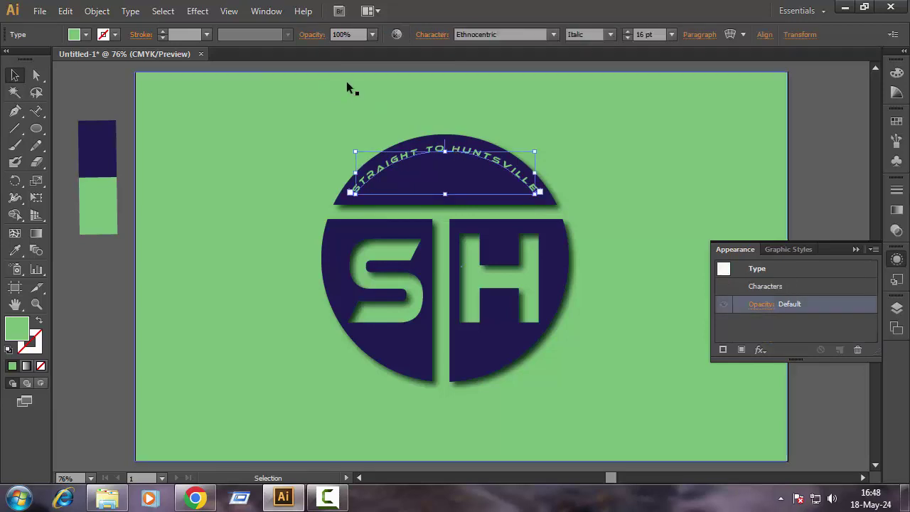
left_click(201, 11)
mouse_move(216, 172)
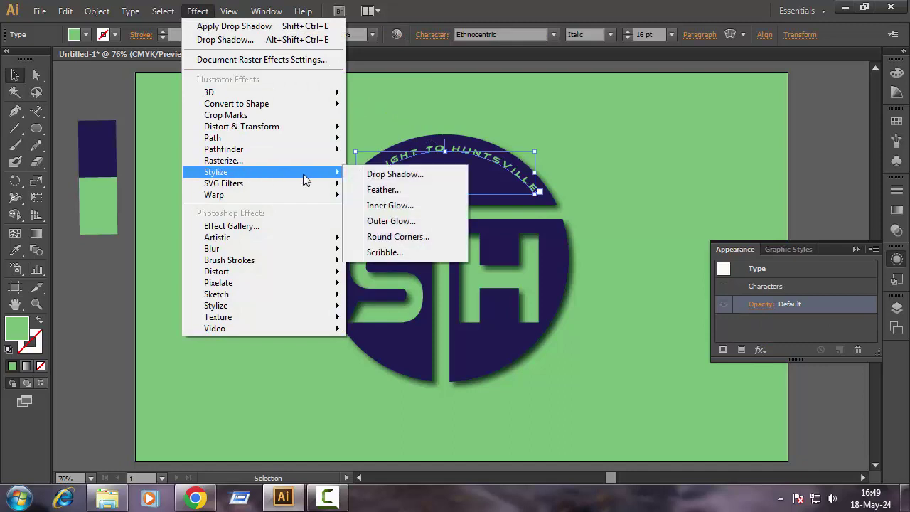
left_click(427, 175)
left_click(691, 324)
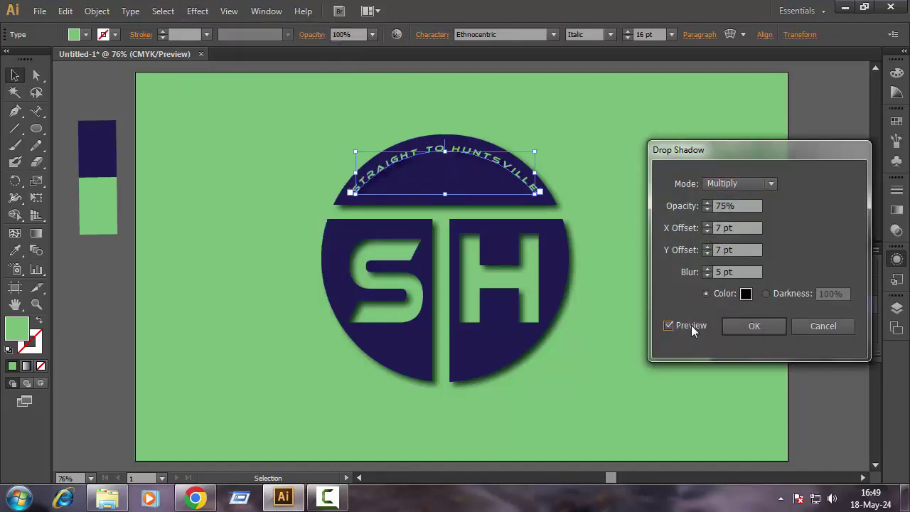
left_click(755, 326)
left_click(841, 190)
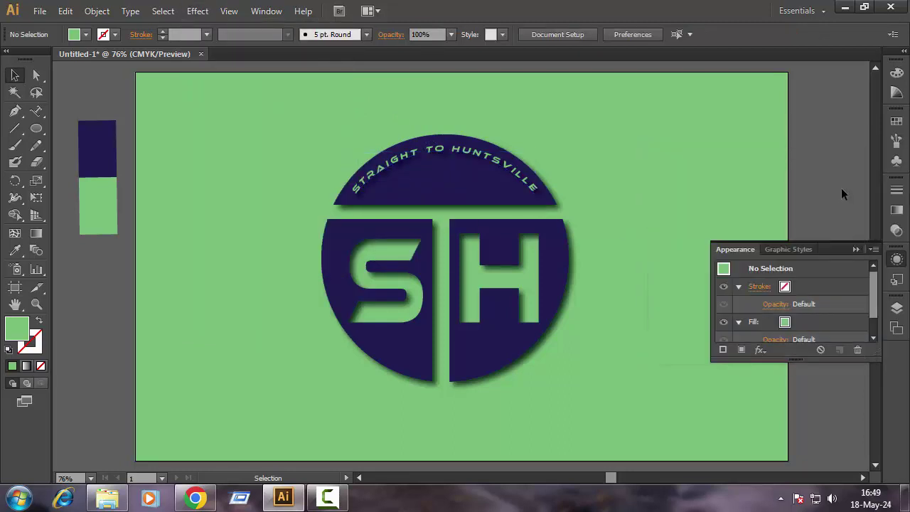